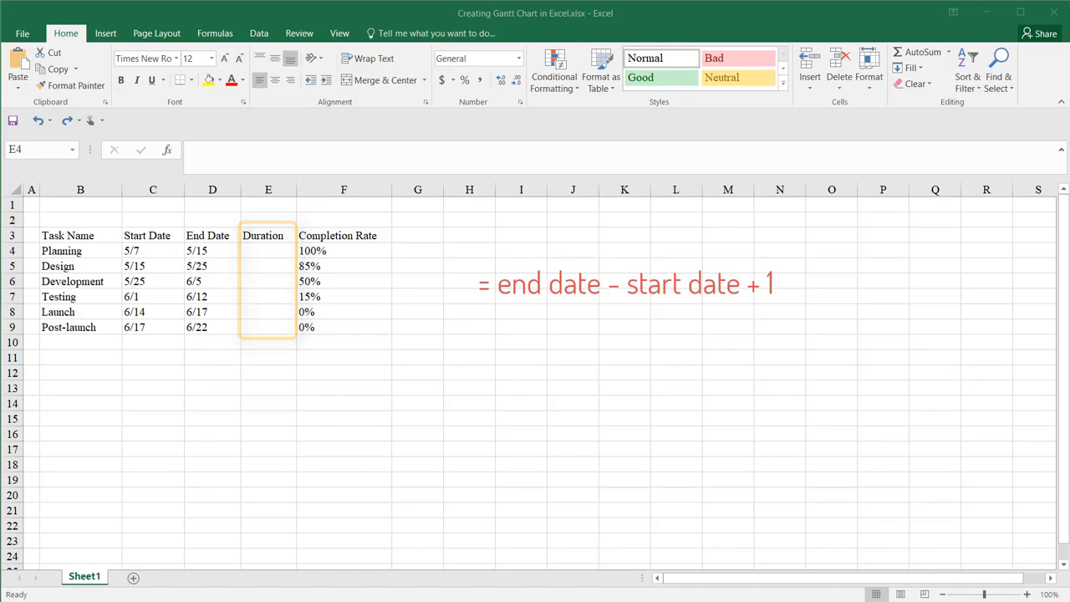
Calculate the Planning task's duration in E4 with =D4-C4+1 and fill the formula down to E9.
{"action": "left_click", "coordinate": [280, 250]}
{"action": "type", "text": "="}
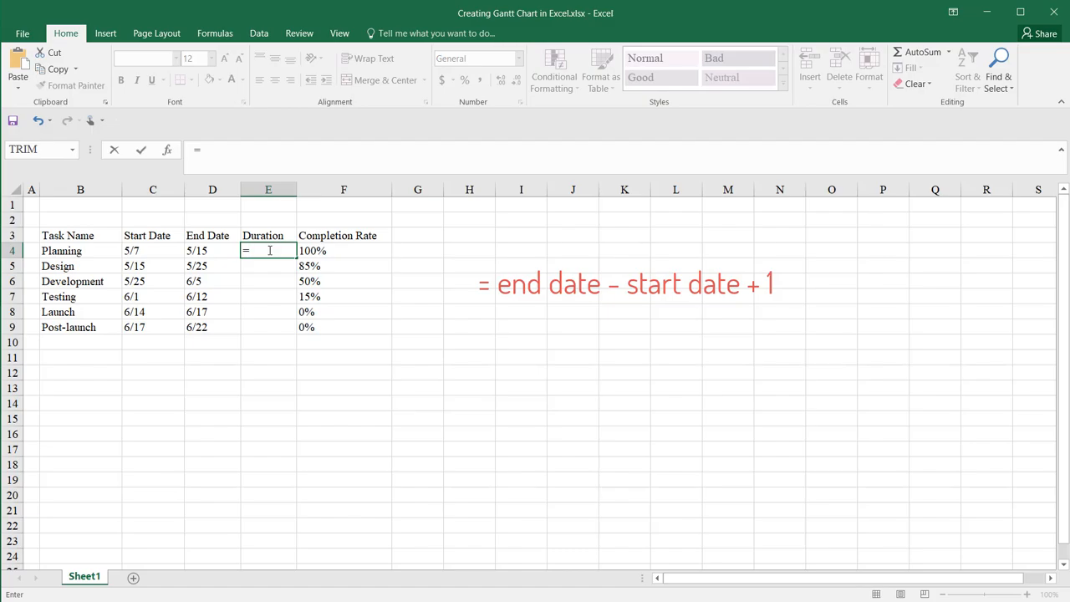
{"action": "left_click", "coordinate": [233, 252]}
{"action": "type", "text": "-"}
{"action": "left_click", "coordinate": [153, 250]}
{"action": "type", "text": "+1"}
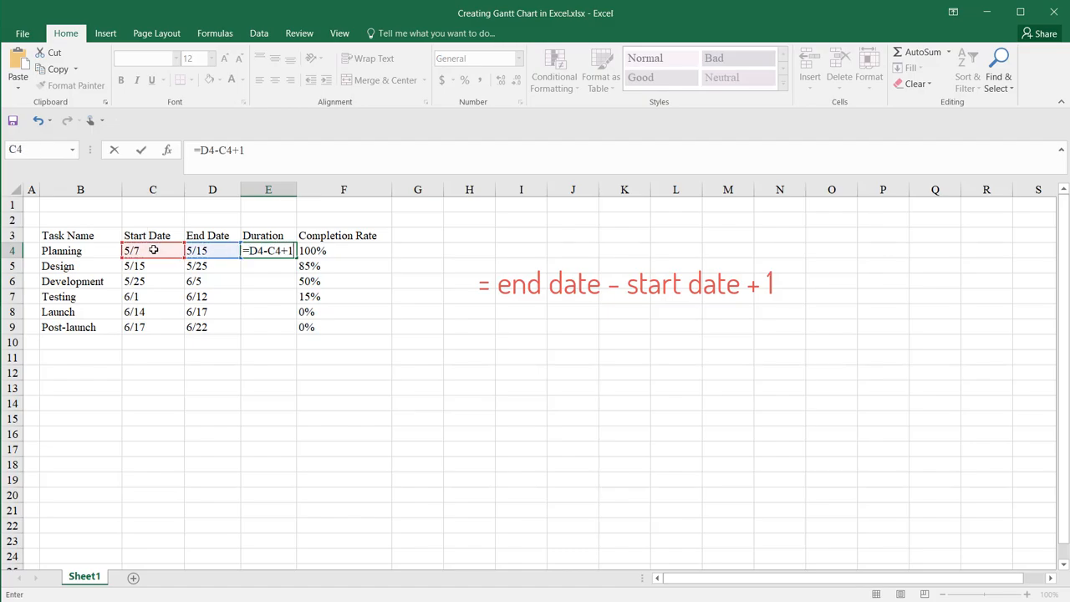
{"action": "key", "text": "ctrl+Return"}
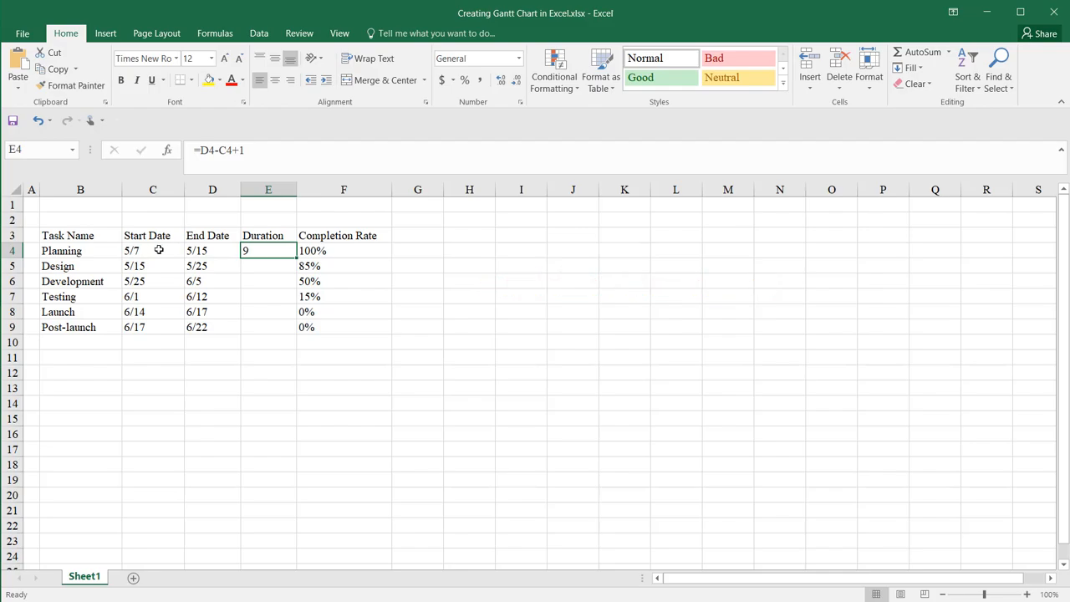
{"action": "left_click_drag", "start_coordinate": [298, 256], "coordinate": [291, 331]}
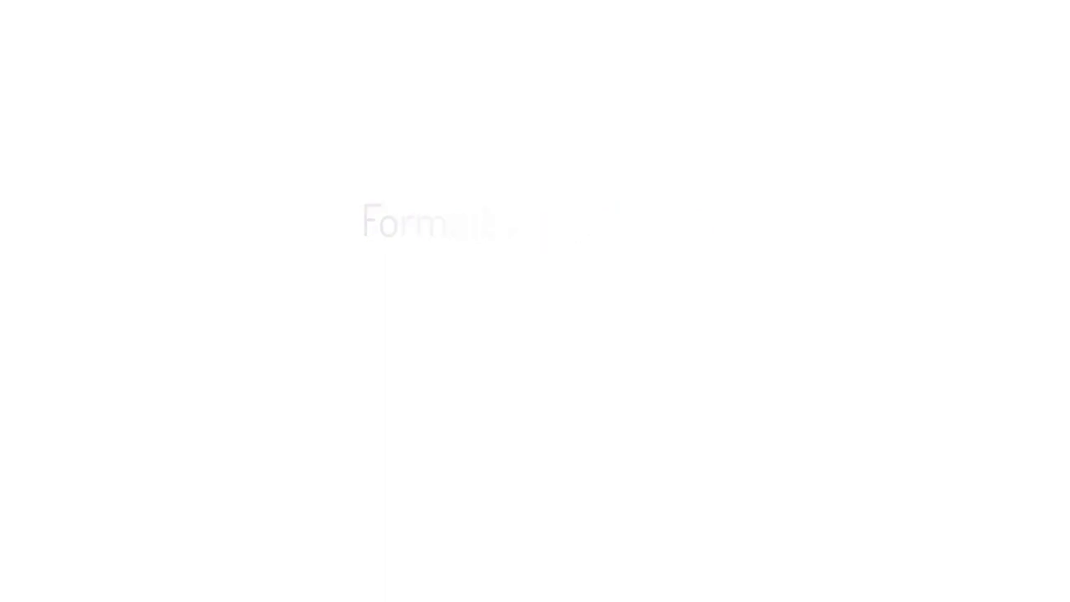
Set the whole task table's font to Calibri Light and make the header row 3 bold.
{"action": "key", "text": "ctrl+a"}
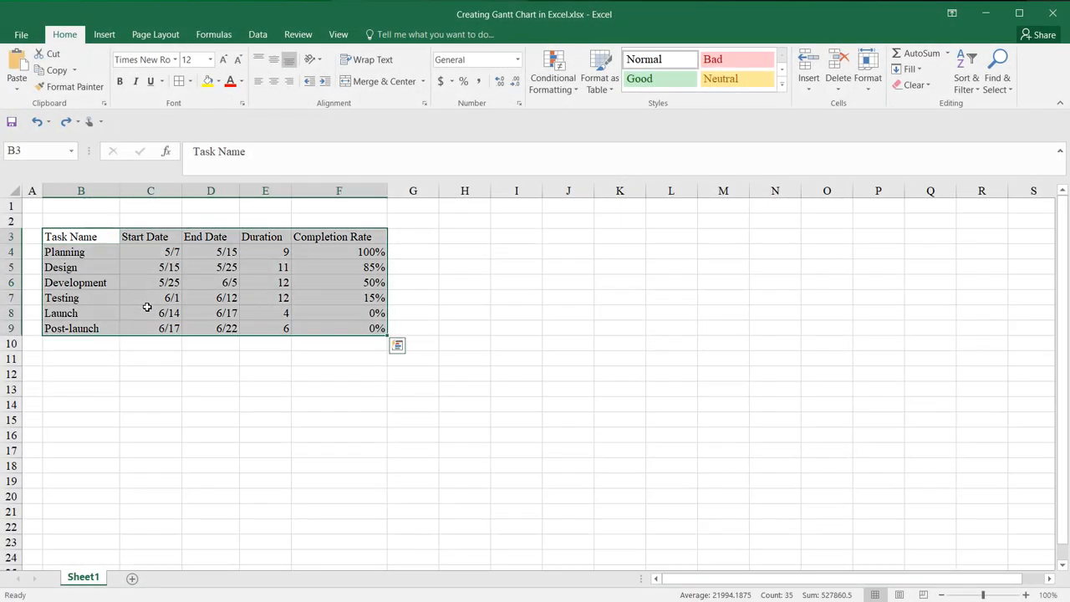
{"action": "left_click", "coordinate": [146, 63]}
{"action": "type", "text": "Calibri Light"}
{"action": "key", "text": "Return"}
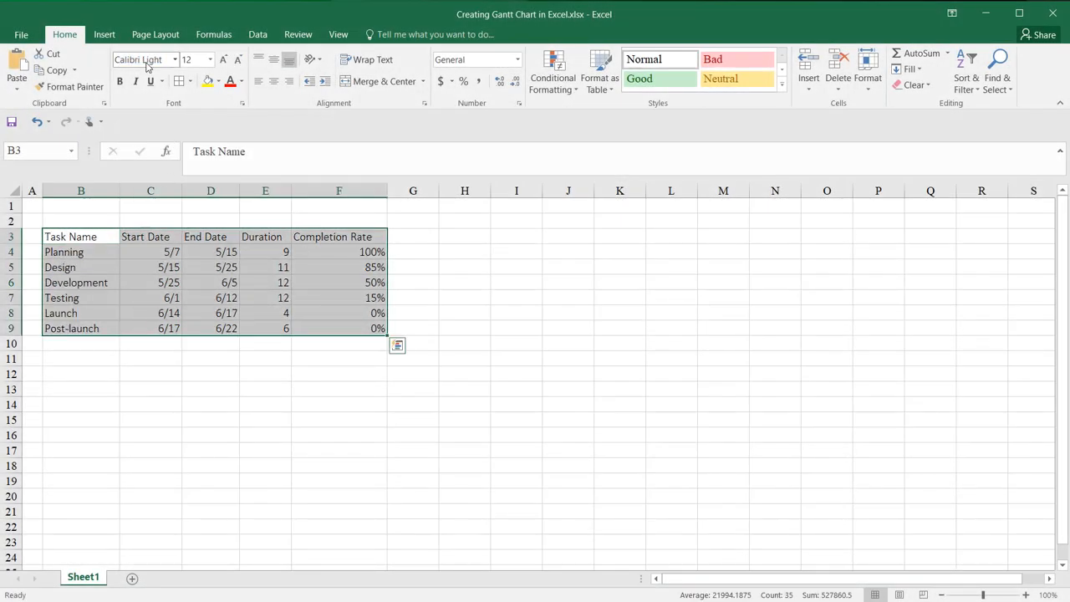
{"action": "left_click", "coordinate": [22, 236]}
{"action": "left_click", "coordinate": [120, 82]}
Center the contents of columns C through F and hide the worksheet gridlines.
{"action": "left_click_drag", "start_coordinate": [148, 191], "coordinate": [316, 193]}
{"action": "left_click", "coordinate": [272, 84]}
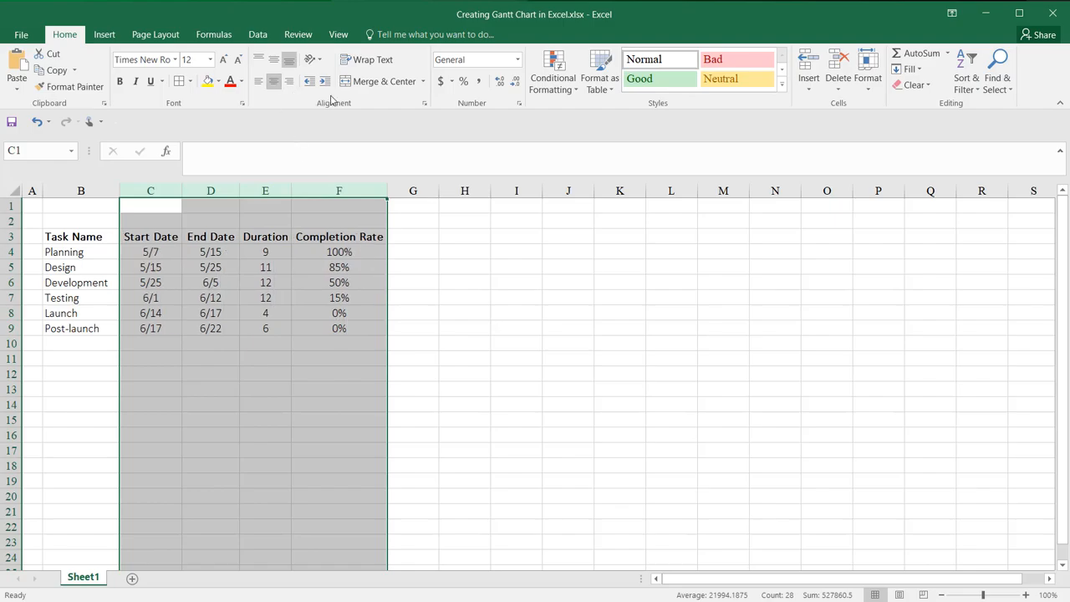
{"action": "left_click", "coordinate": [344, 36]}
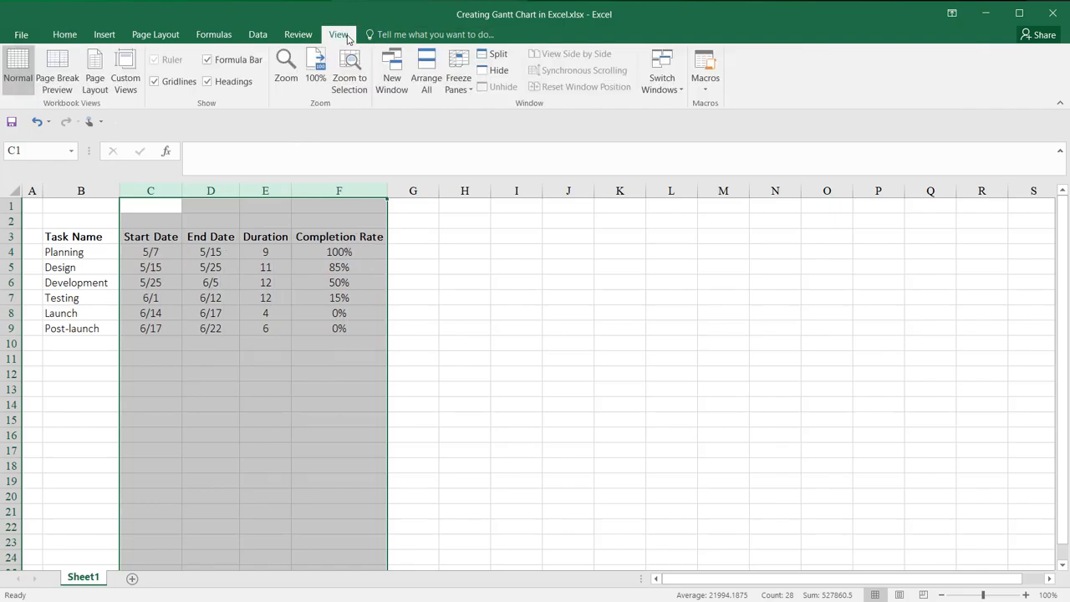
{"action": "left_click", "coordinate": [188, 84]}
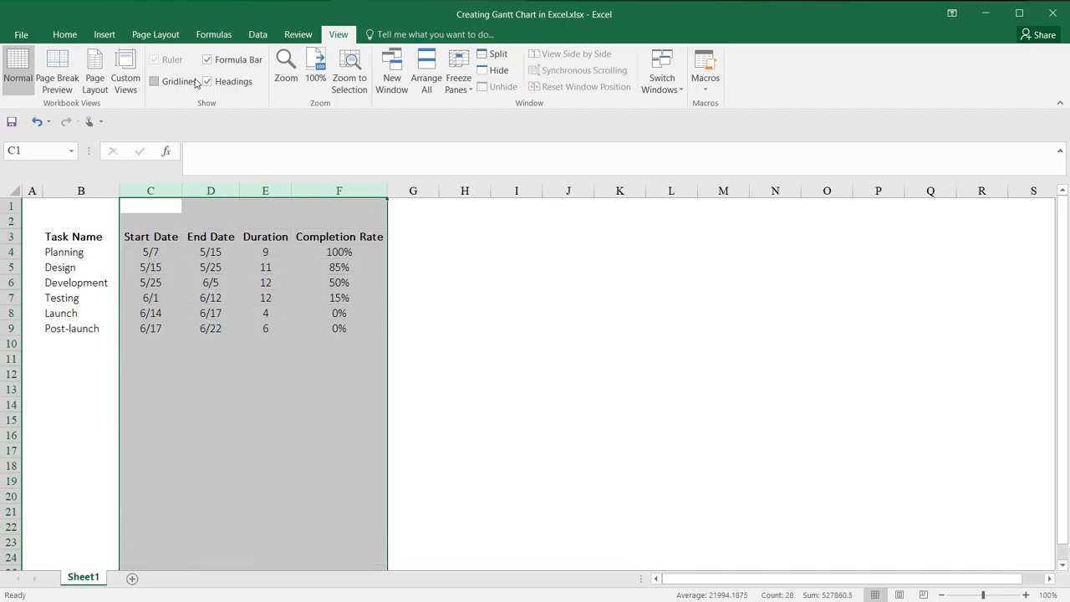
Set a thick dark gray line as the top border of the task rows B4:F9.
{"action": "left_click", "coordinate": [76, 35]}
{"action": "left_click_drag", "start_coordinate": [84, 251], "coordinate": [334, 328]}
{"action": "left_click", "coordinate": [190, 82]}
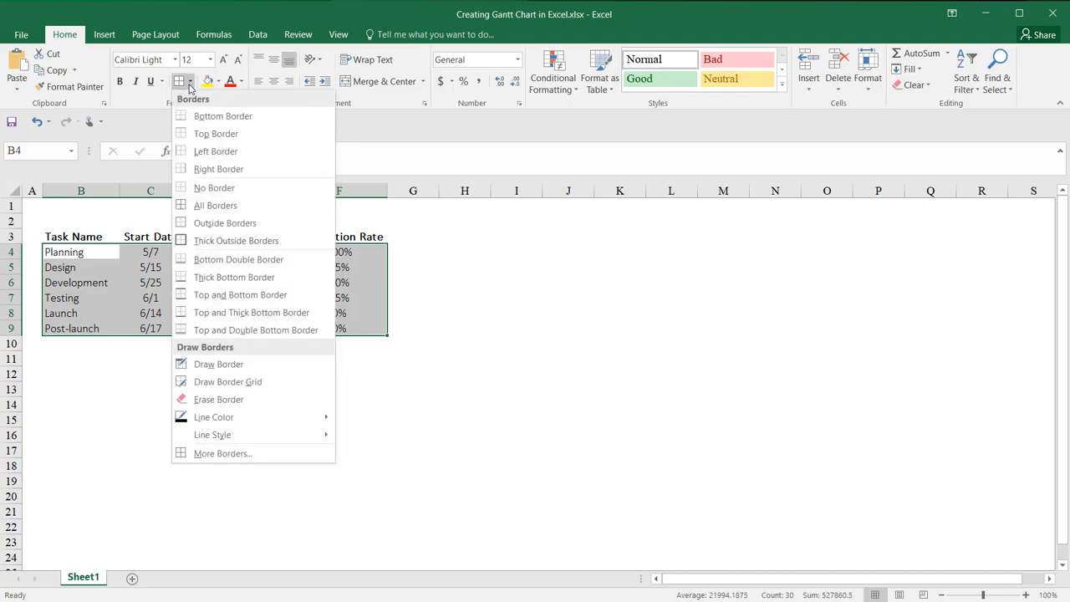
{"action": "left_click", "coordinate": [291, 458]}
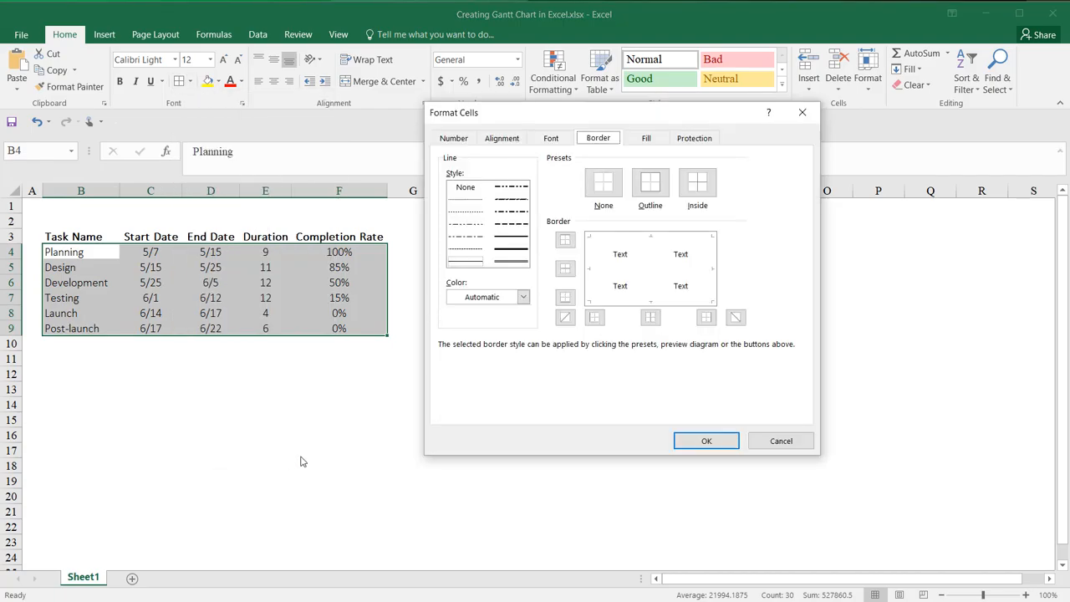
{"action": "left_click", "coordinate": [523, 298]}
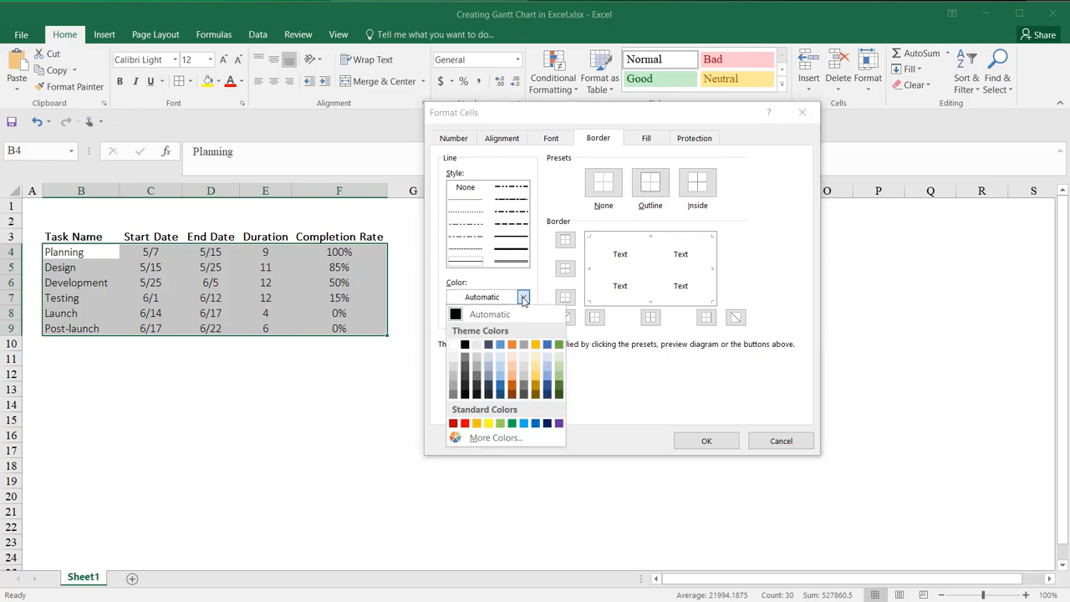
{"action": "left_click", "coordinate": [474, 390]}
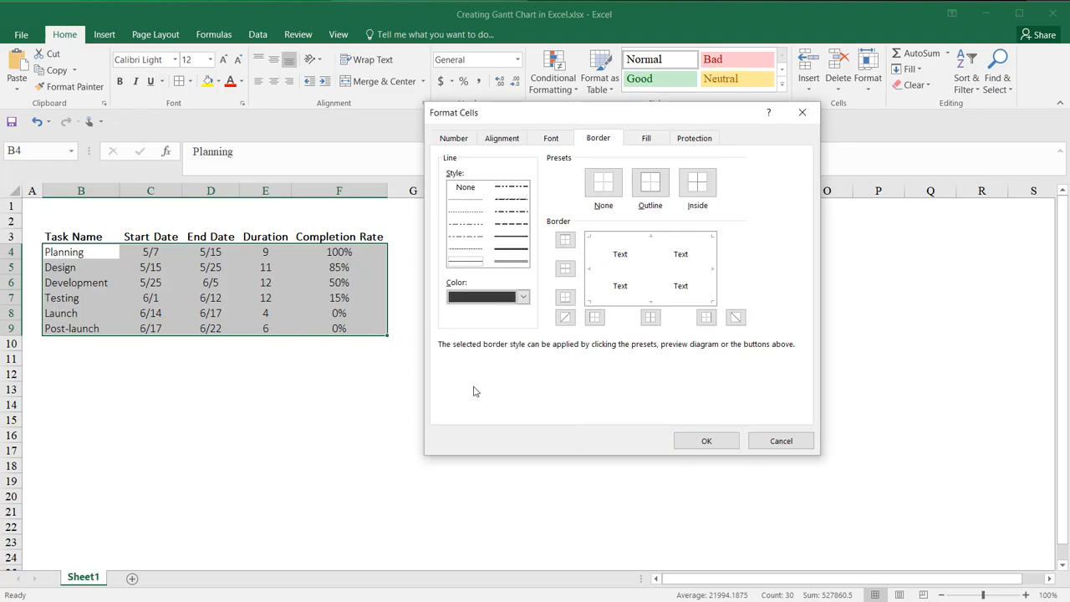
{"action": "left_click", "coordinate": [515, 250]}
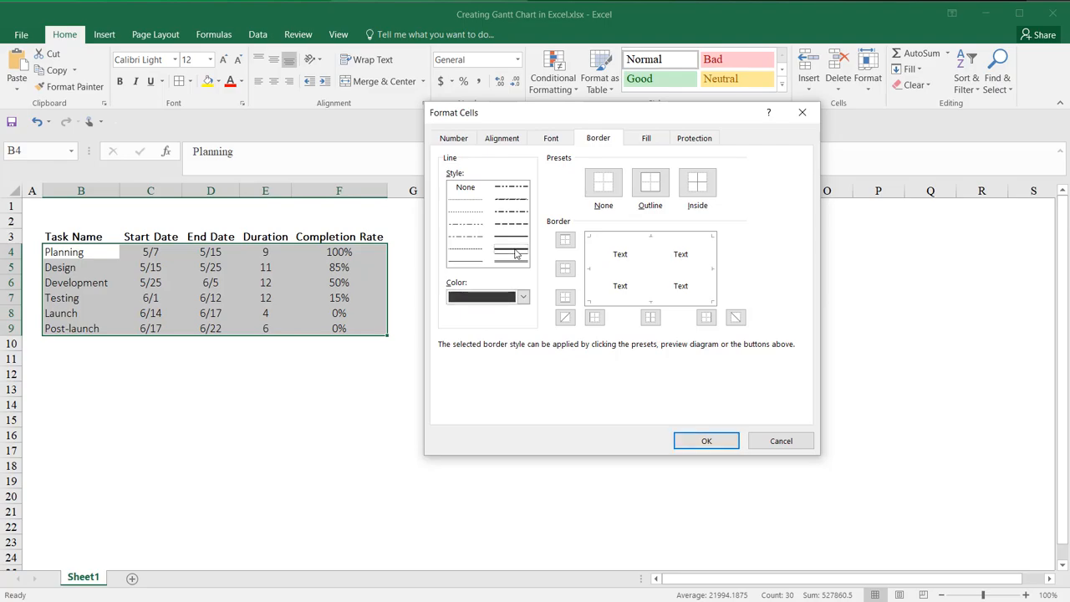
{"action": "left_click", "coordinate": [609, 242]}
Add thin lighter gray horizontal inner and bottom borders to B4:F9 and apply the border settings.
{"action": "left_click", "coordinate": [523, 297]}
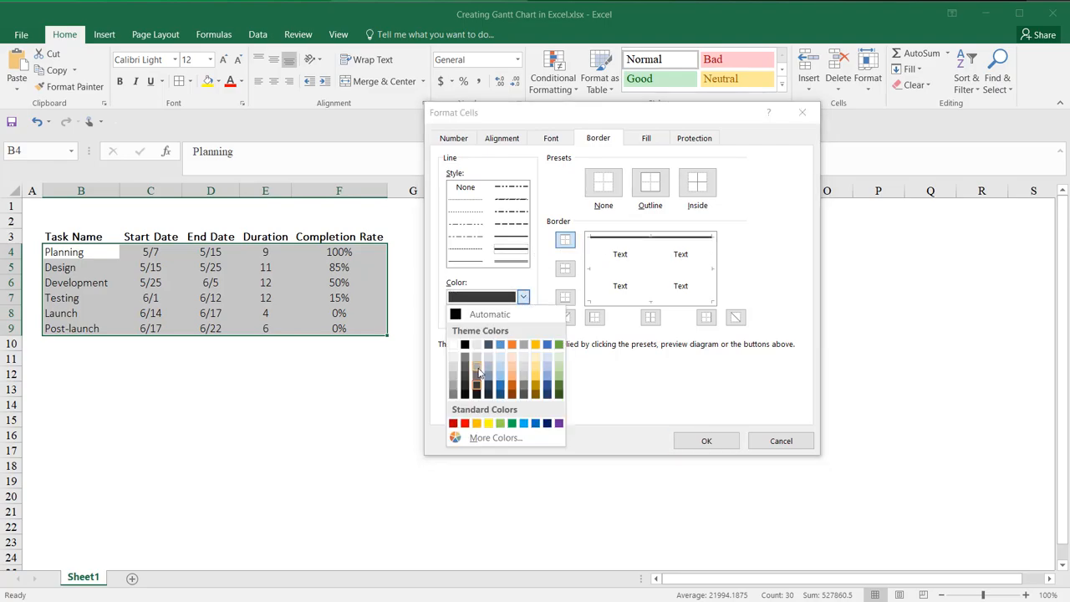
{"action": "left_click", "coordinate": [477, 373]}
{"action": "left_click", "coordinate": [469, 264]}
{"action": "left_click", "coordinate": [642, 269]}
{"action": "left_click", "coordinate": [637, 301]}
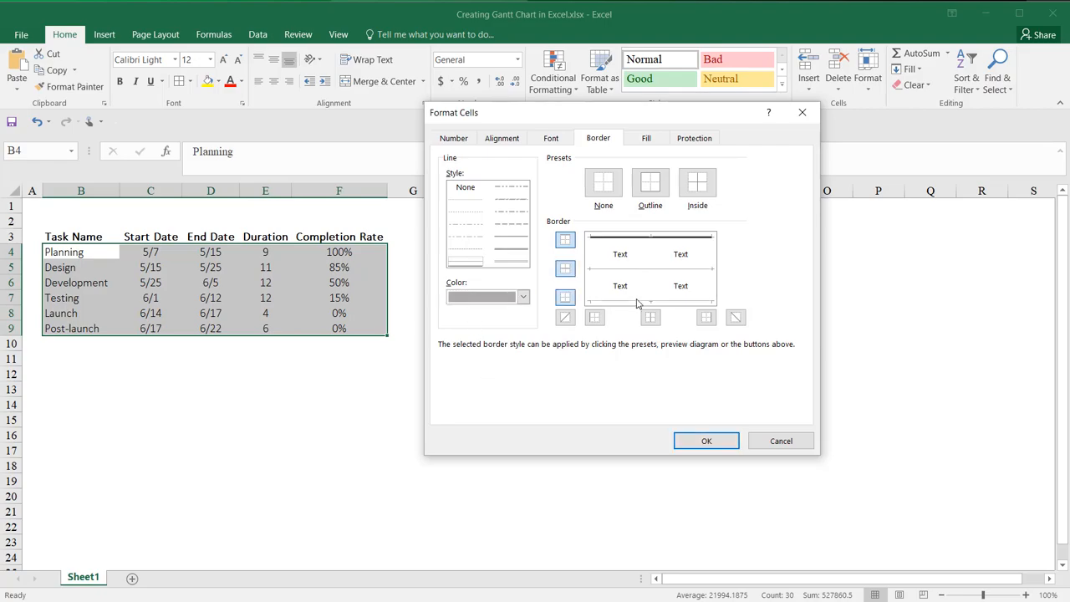
{"action": "left_click", "coordinate": [706, 439]}
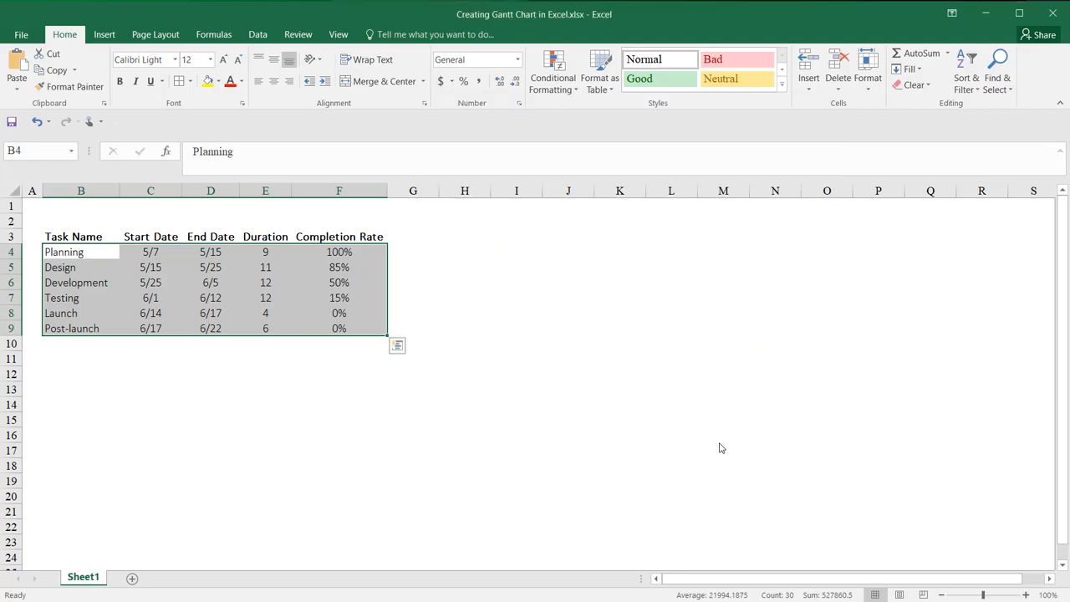
Insert an empty 2-D stacked bar chart with empty cell H4 selected, and place it beside the task table.
{"action": "left_click", "coordinate": [446, 243]}
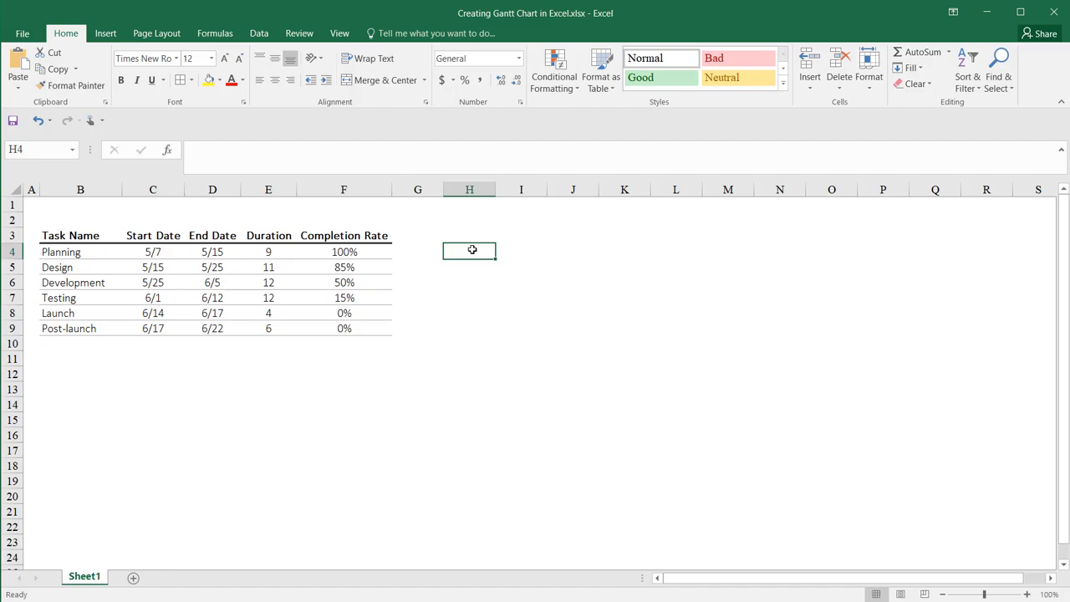
{"action": "left_click", "coordinate": [112, 37]}
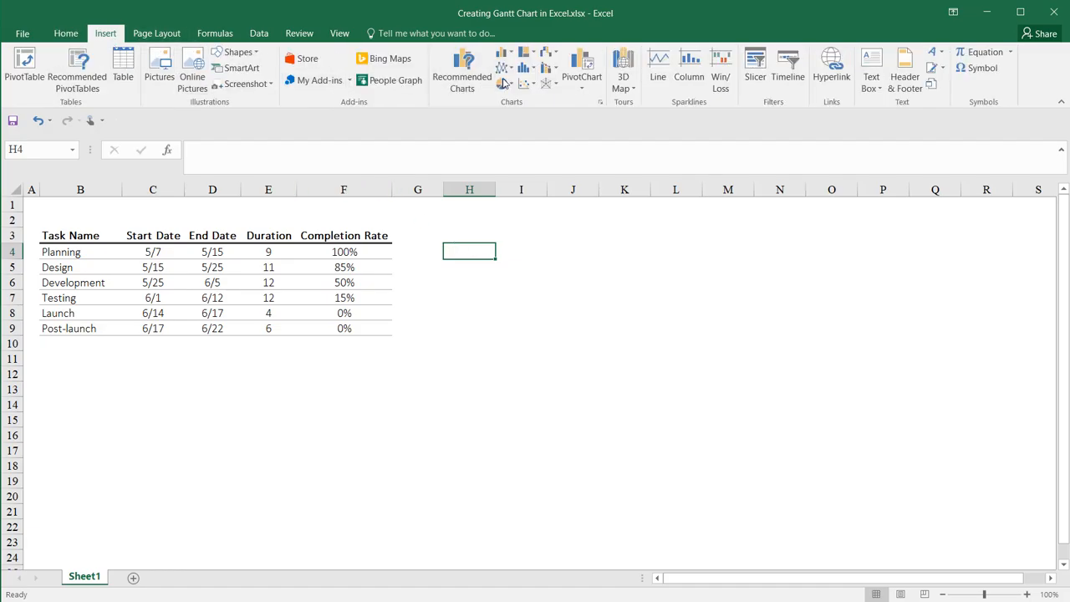
{"action": "left_click", "coordinate": [508, 53]}
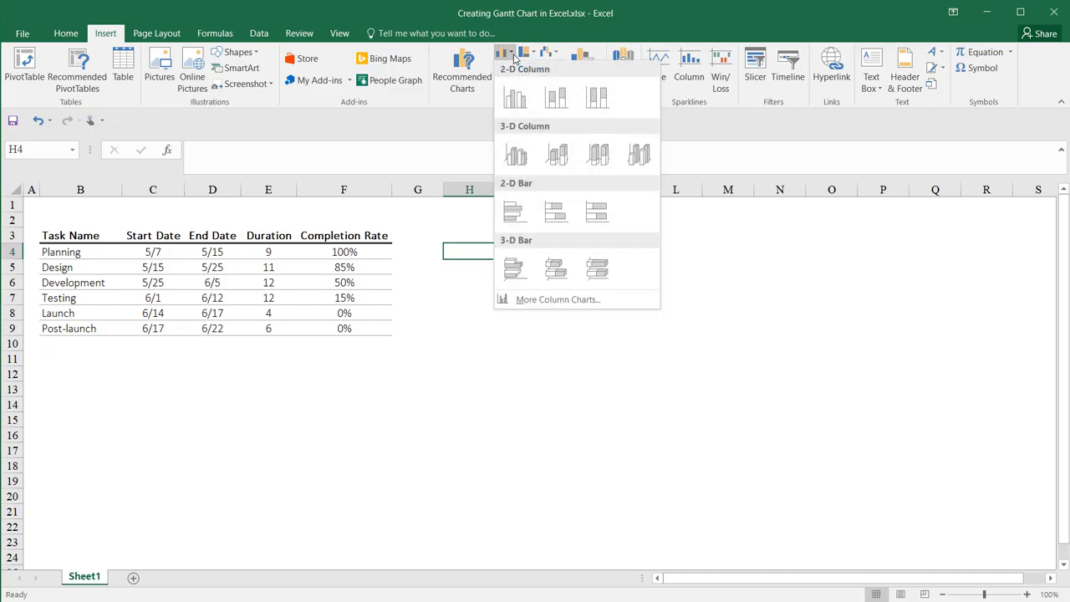
{"action": "left_click", "coordinate": [558, 206]}
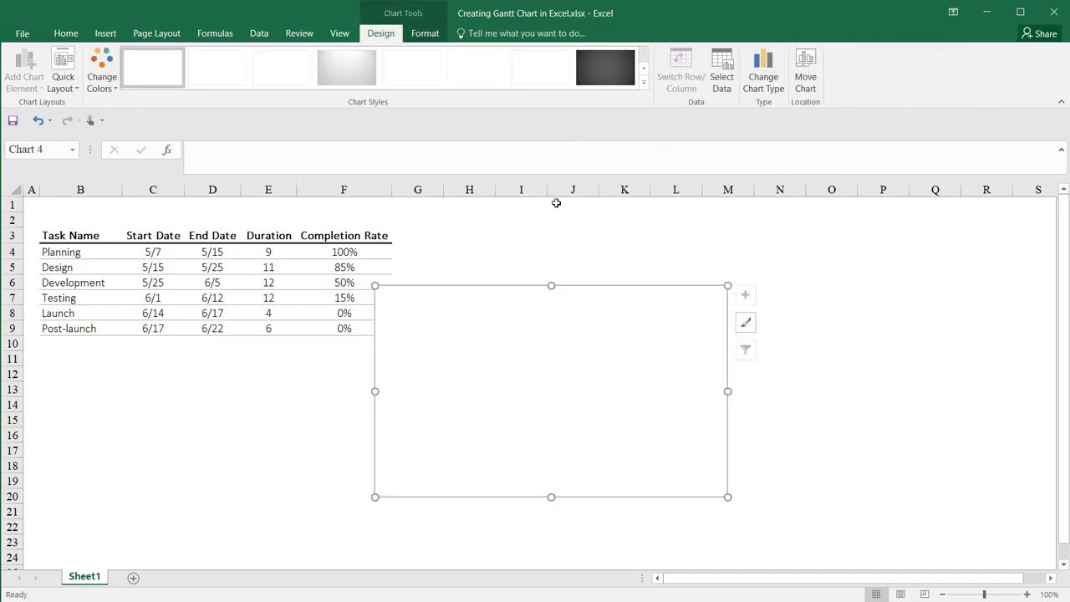
{"action": "left_click_drag", "start_coordinate": [580, 296], "coordinate": [655, 236]}
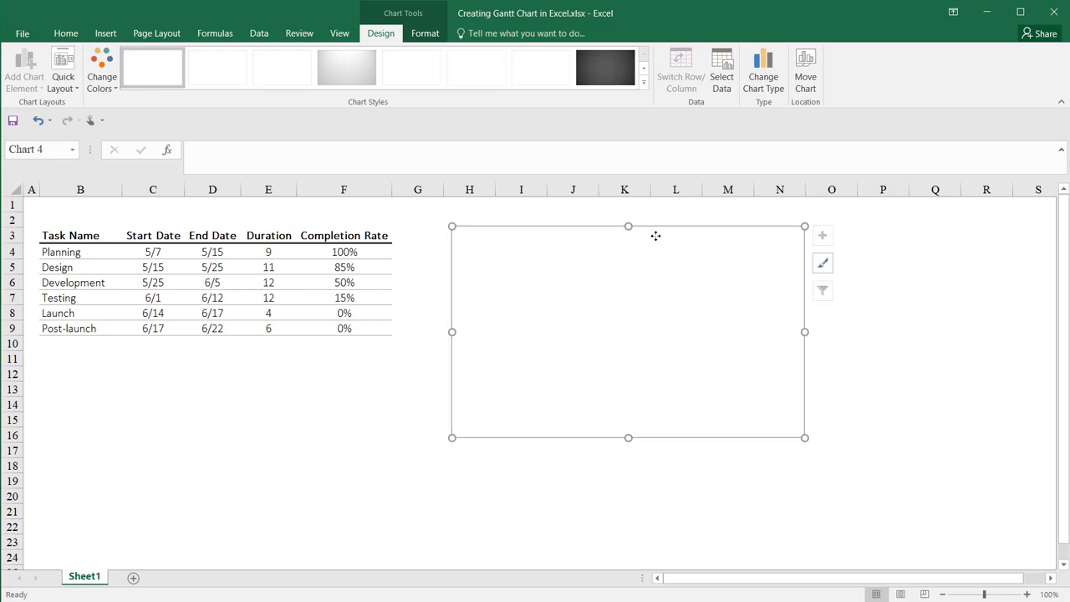
Add a chart series named from the Start Date header in C3, with C4:C9 as its values.
{"action": "left_click", "coordinate": [724, 77]}
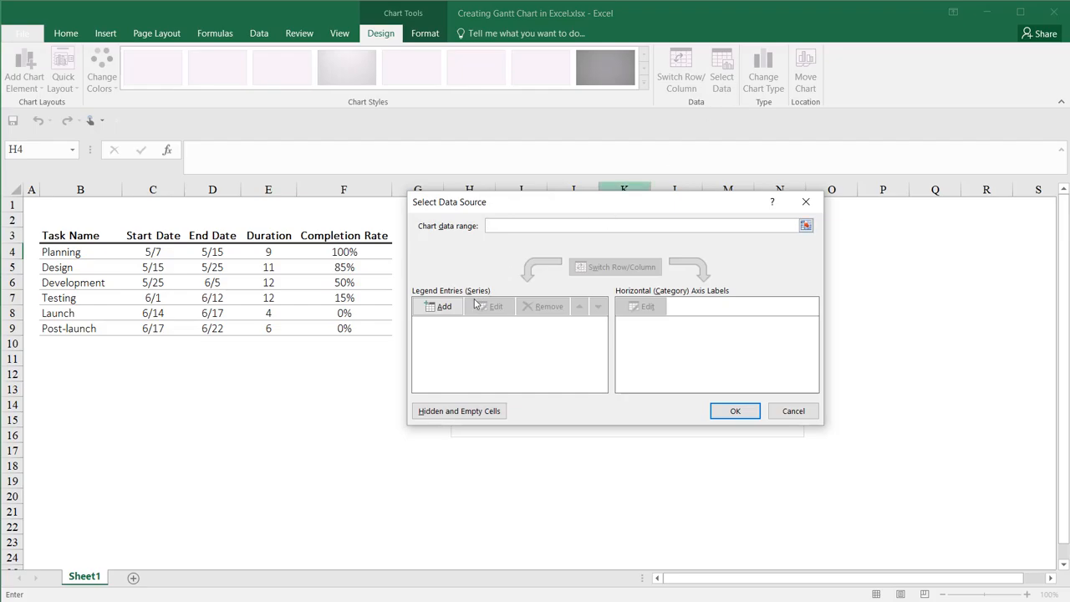
{"action": "left_click", "coordinate": [441, 307]}
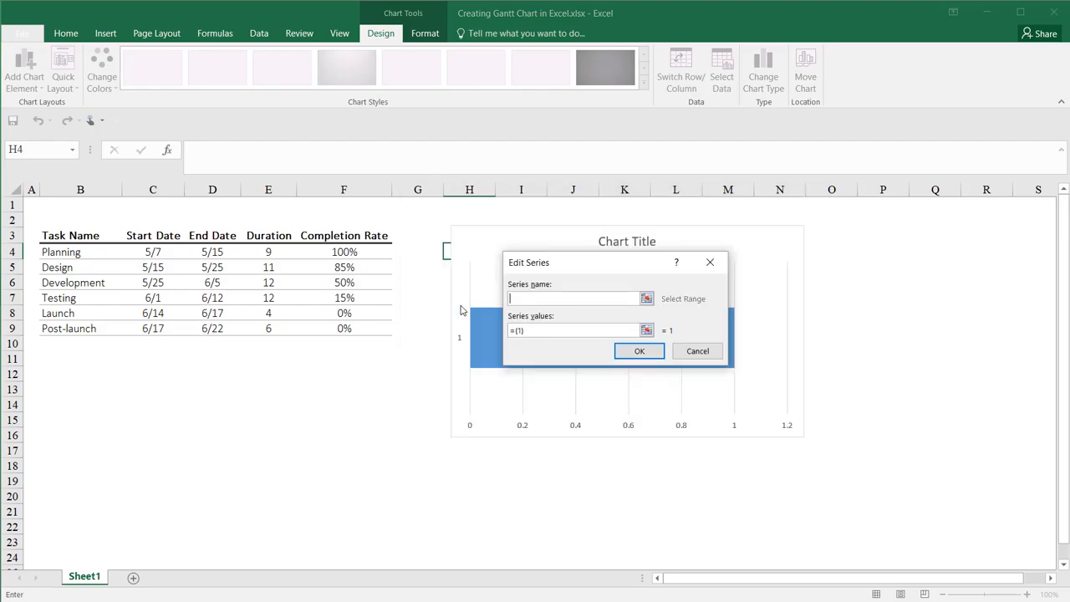
{"action": "left_click_drag", "start_coordinate": [542, 265], "coordinate": [506, 240]}
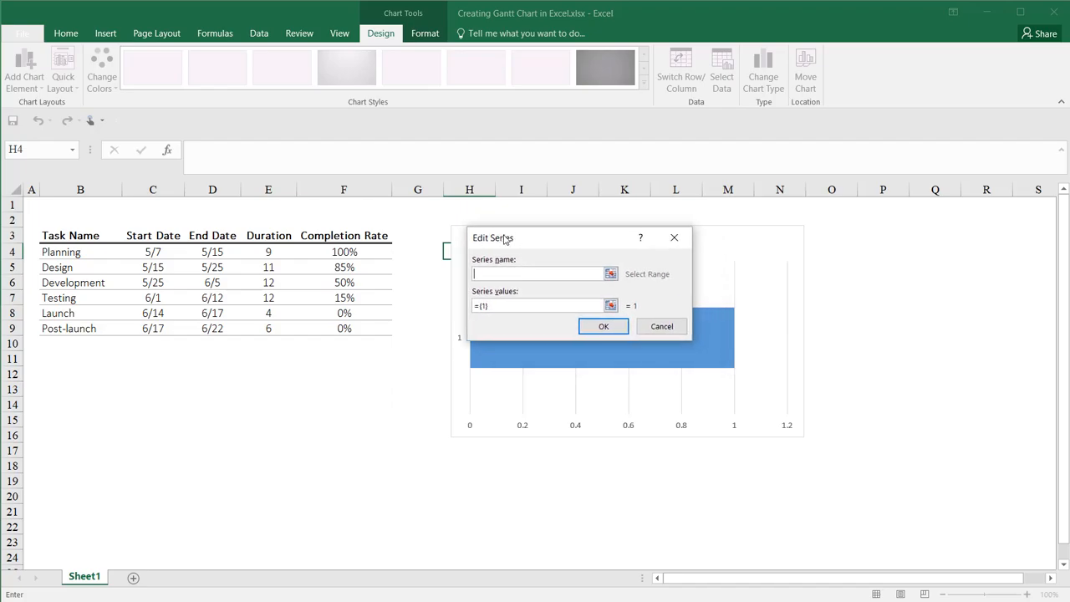
{"action": "left_click", "coordinate": [175, 237]}
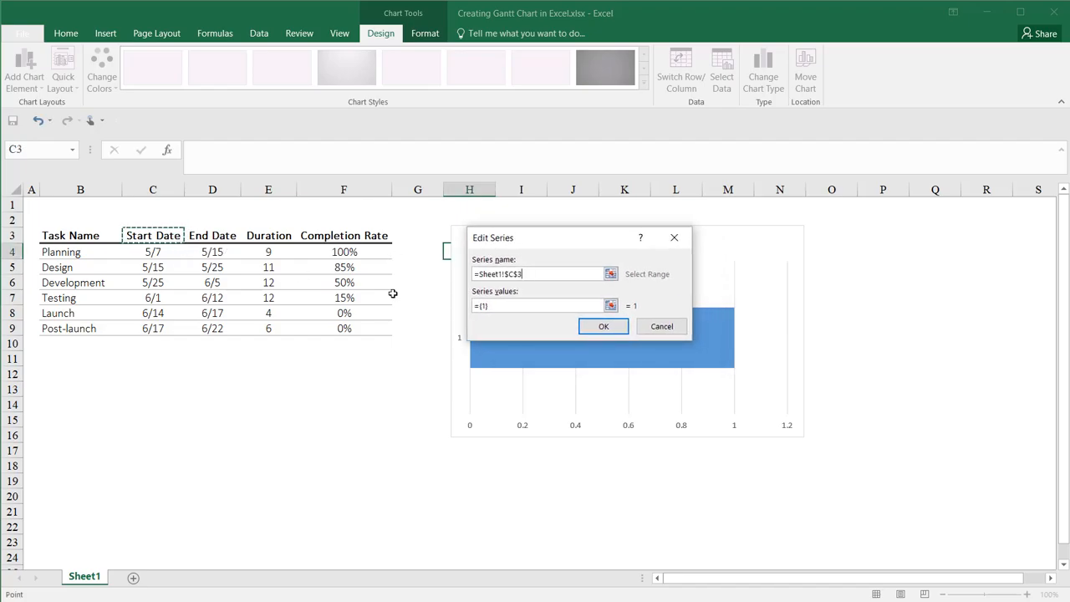
{"action": "left_click_drag", "start_coordinate": [491, 306], "coordinate": [471, 310]}
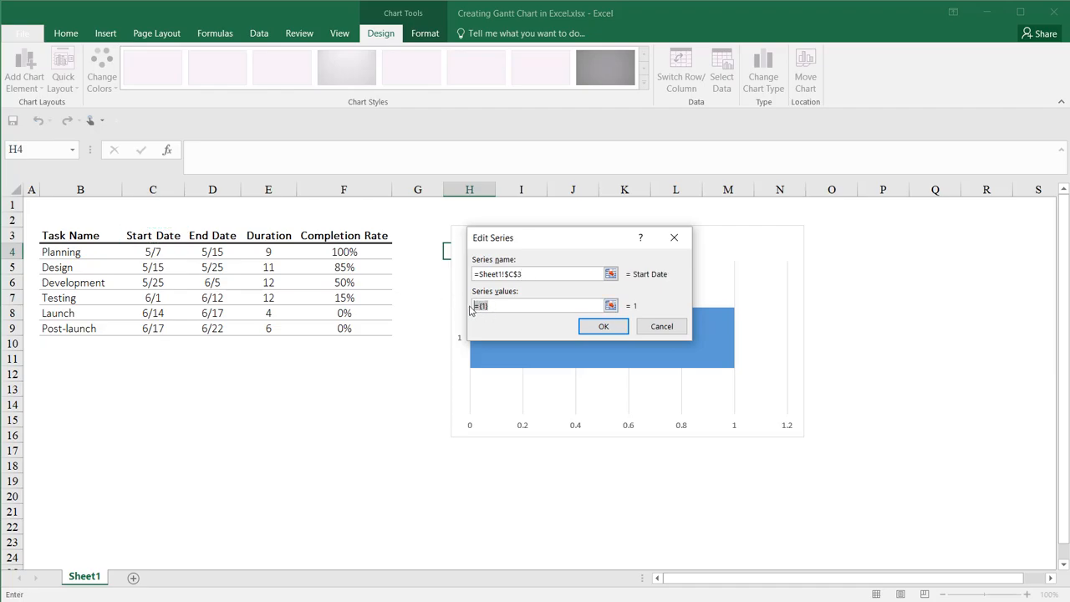
{"action": "key", "text": "BackSpace"}
{"action": "left_click", "coordinate": [152, 254]}
{"action": "left_click_drag", "start_coordinate": [152, 254], "coordinate": [165, 322]}
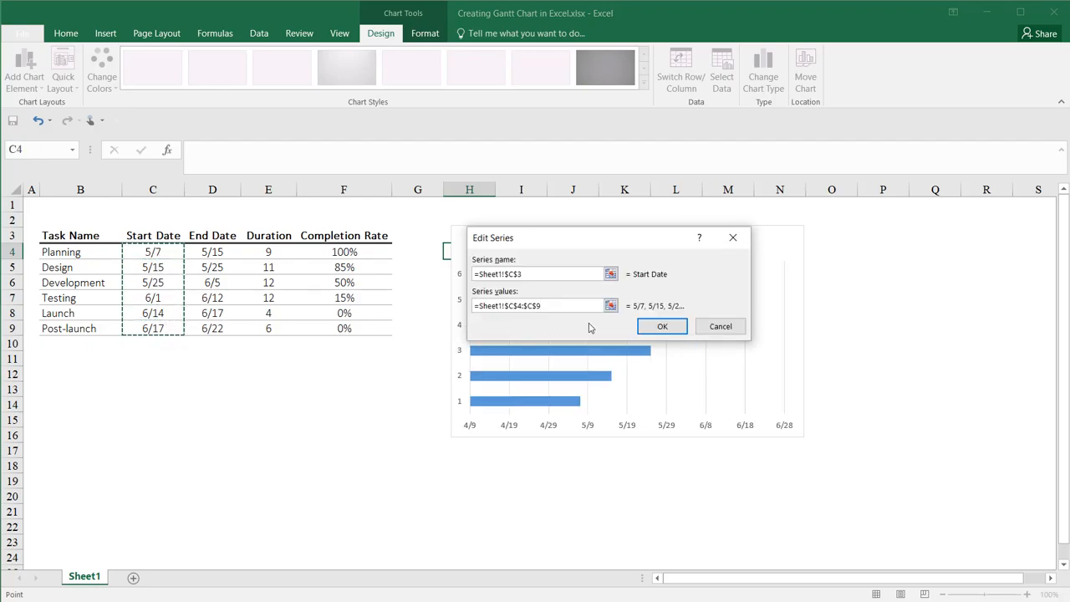
{"action": "left_click", "coordinate": [650, 326]}
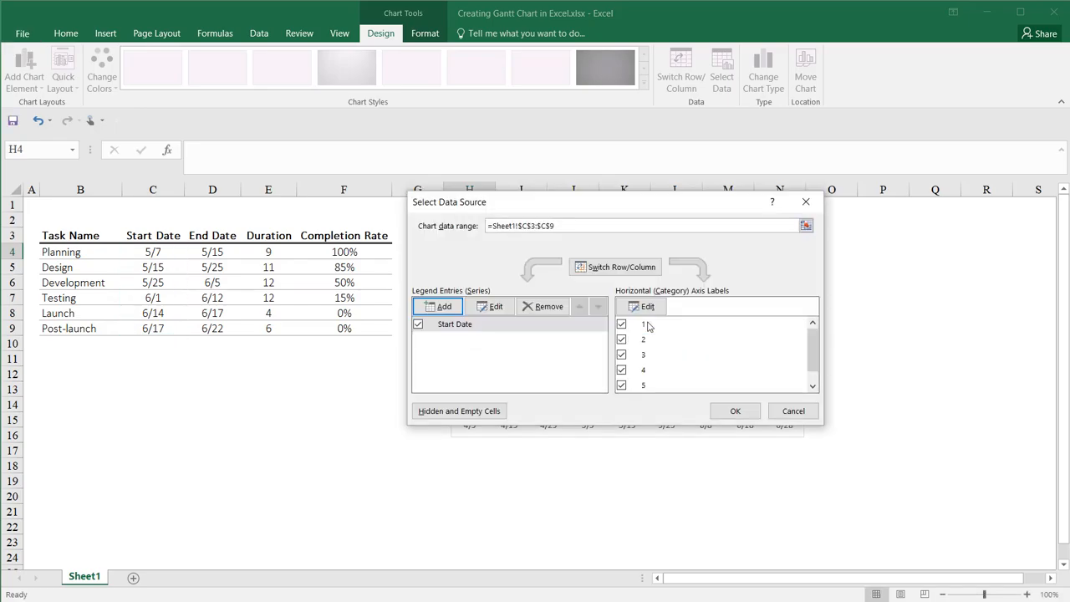
Add a second chart series named from the Duration header in E3, with E4:E9 as its values.
{"action": "left_click", "coordinate": [443, 307]}
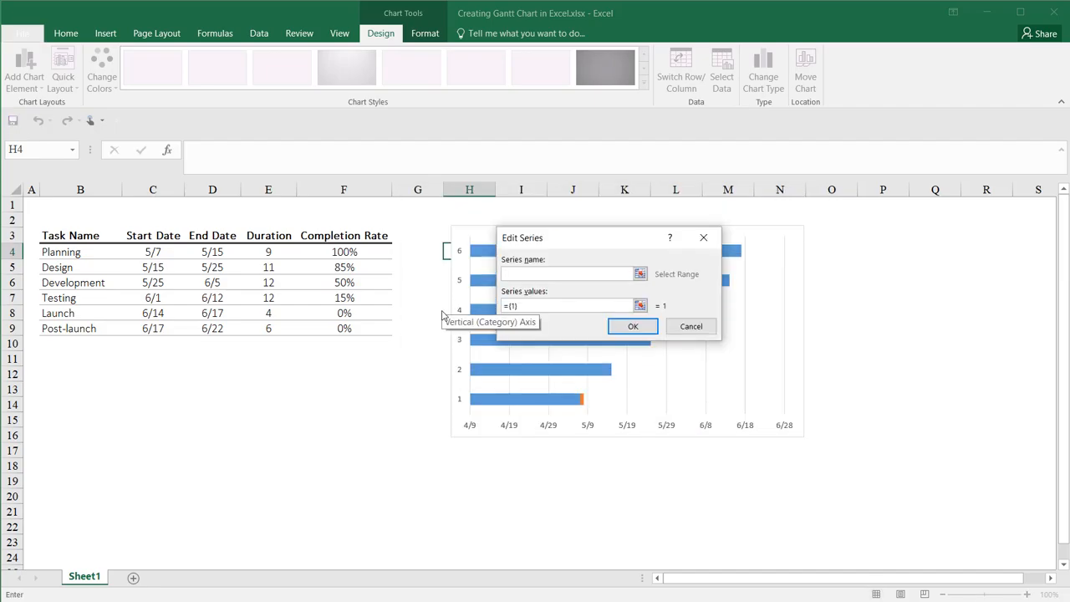
{"action": "left_click", "coordinate": [287, 239]}
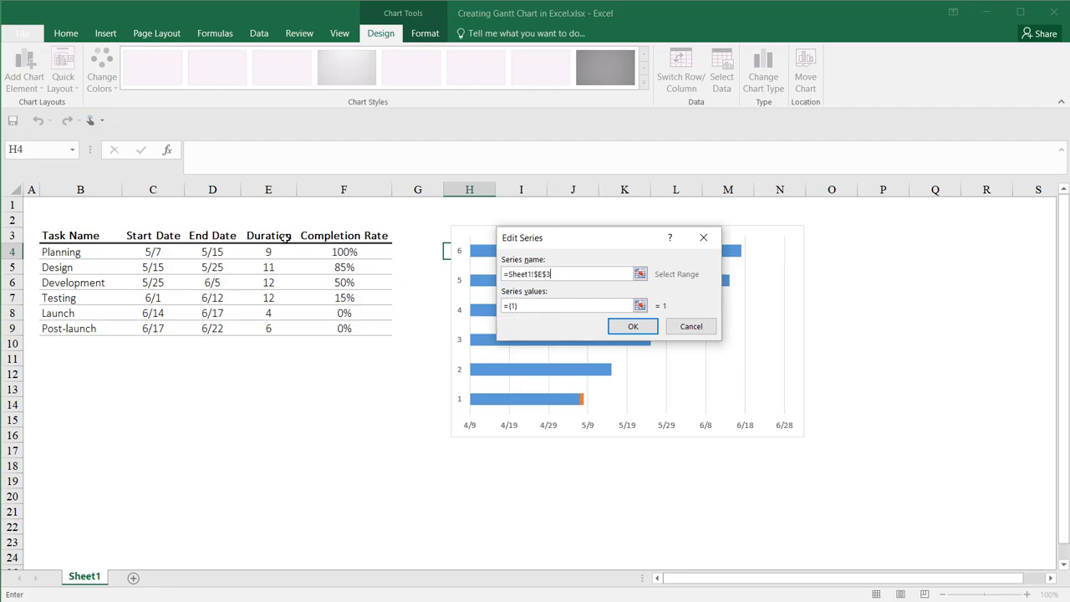
{"action": "left_click", "coordinate": [511, 306]}
{"action": "key", "text": "BackSpace"}
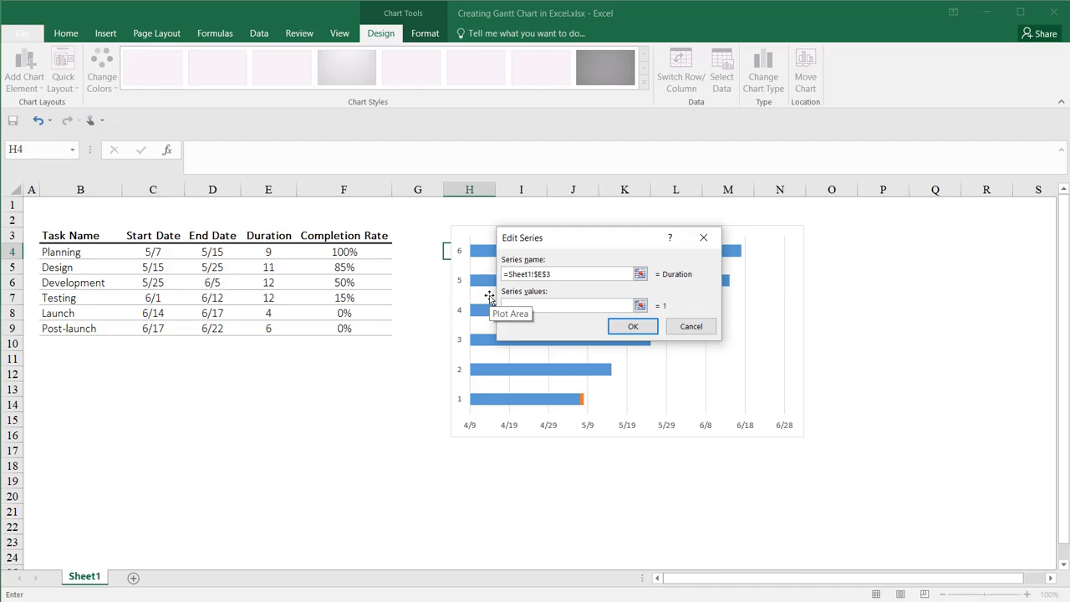
{"action": "left_click_drag", "start_coordinate": [268, 252], "coordinate": [269, 328]}
{"action": "left_click", "coordinate": [688, 325]}
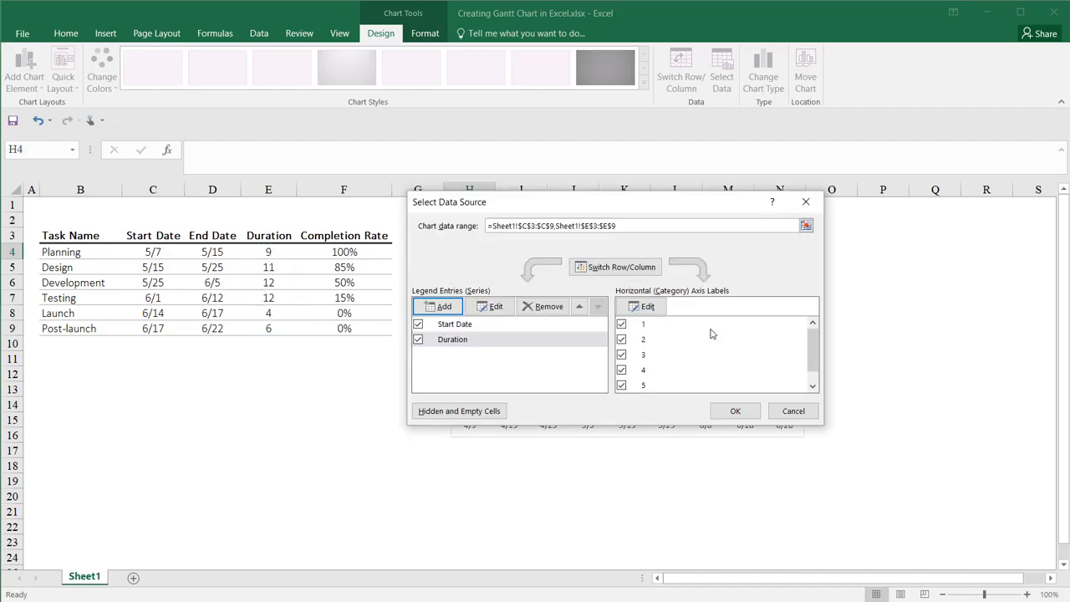
Set the chart's category axis labels to the task names in B4:B9 and apply the data source changes.
{"action": "left_click", "coordinate": [647, 306]}
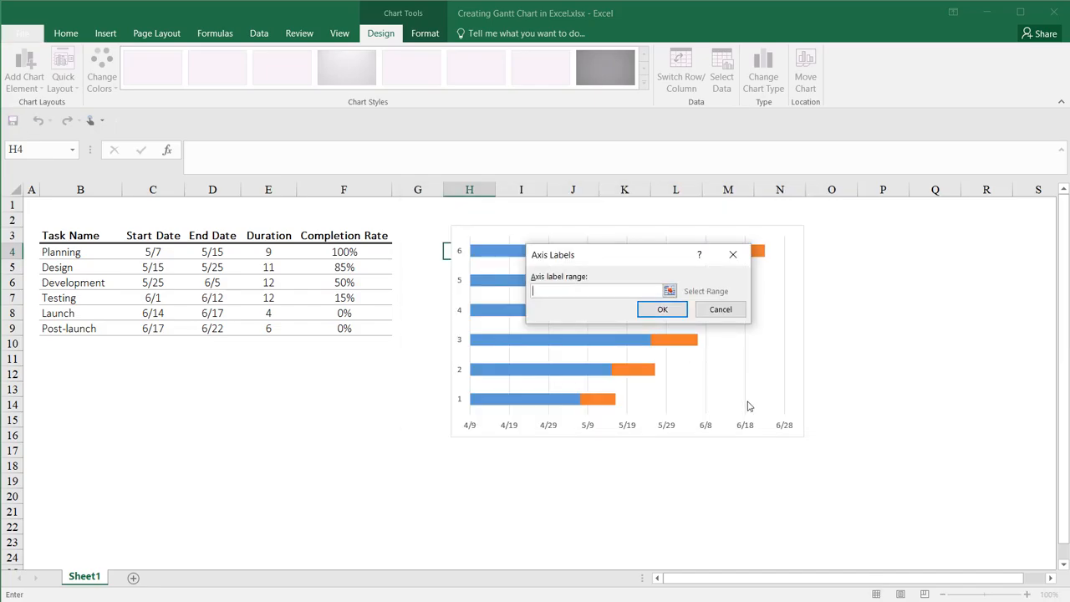
{"action": "left_click_drag", "start_coordinate": [71, 254], "coordinate": [64, 327]}
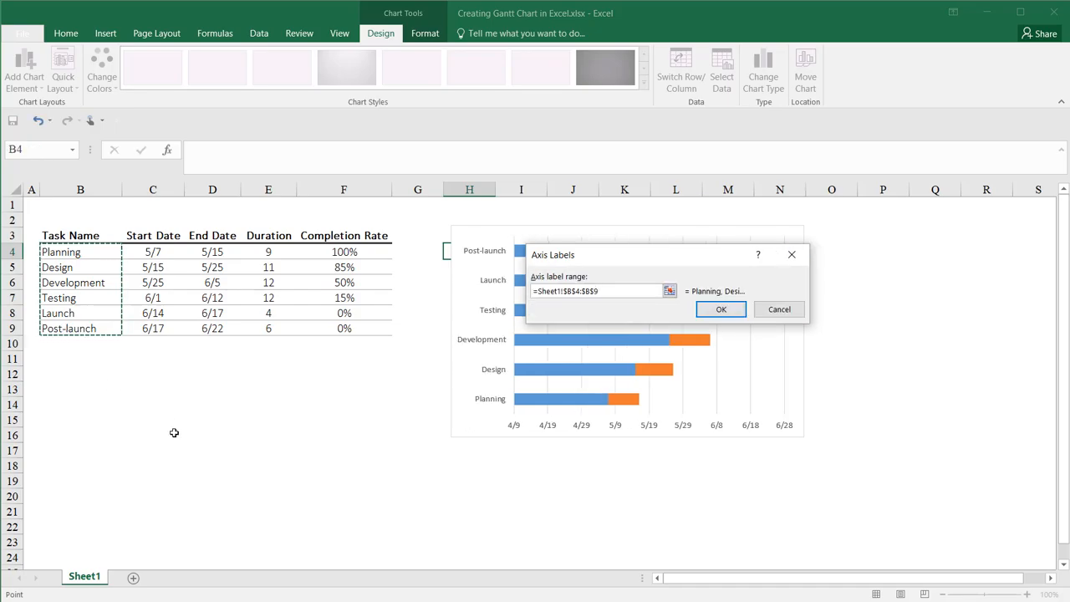
{"action": "left_click", "coordinate": [725, 309]}
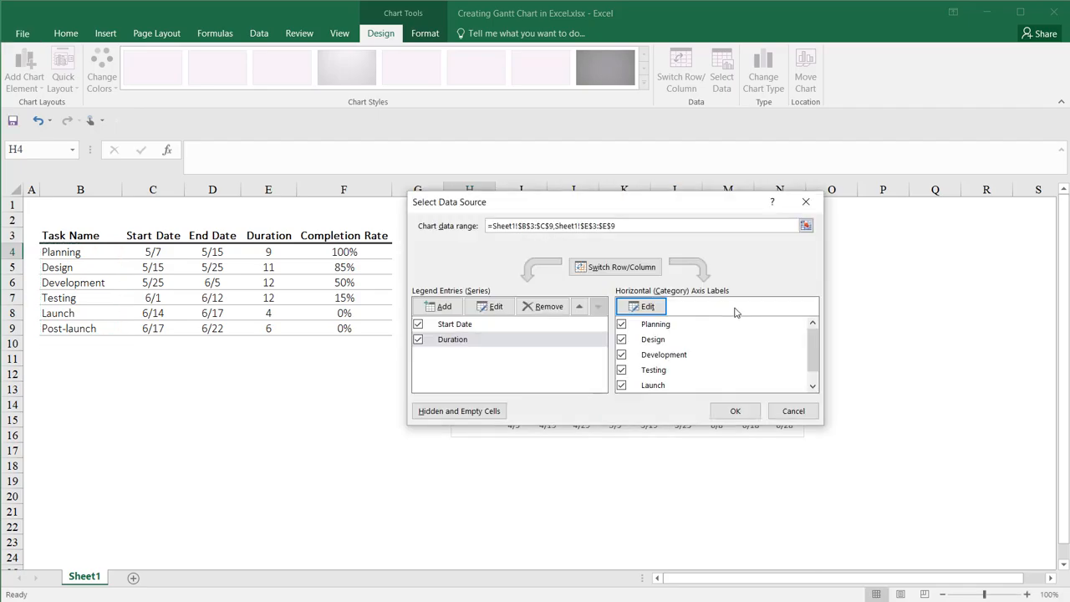
{"action": "left_click", "coordinate": [739, 411]}
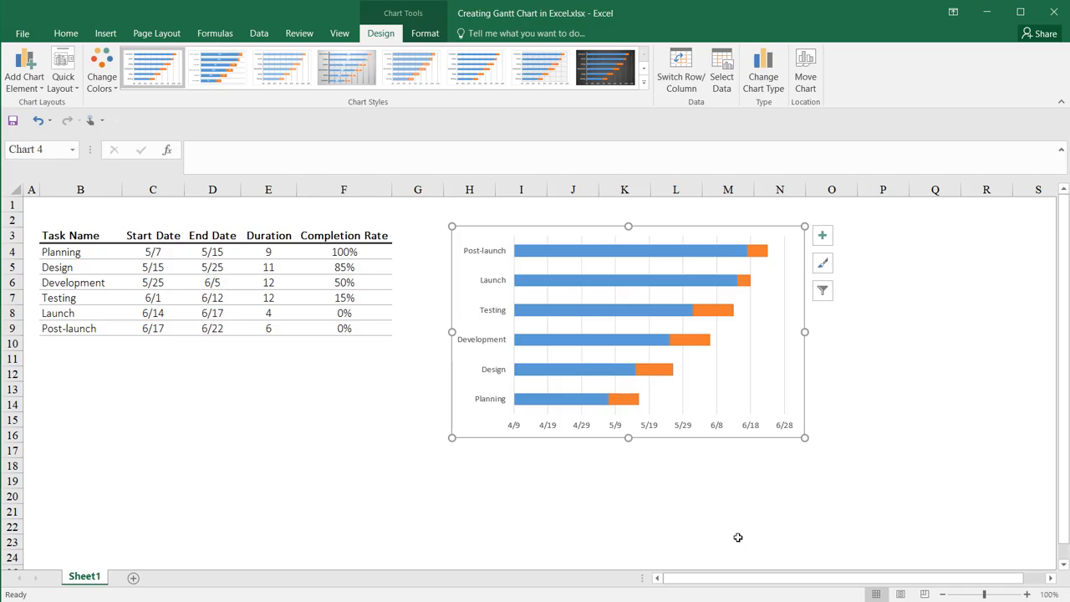
Put the categories on the chart's task name axis in reverse order.
{"action": "left_click", "coordinate": [561, 483]}
{"action": "double_click", "coordinate": [496, 373]}
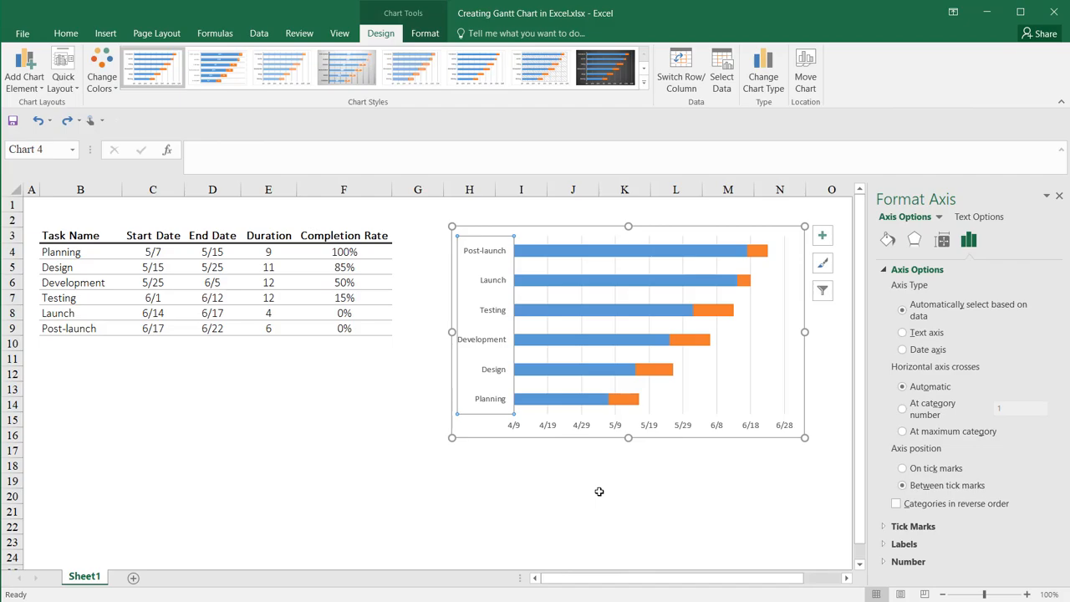
{"action": "left_click", "coordinate": [897, 504]}
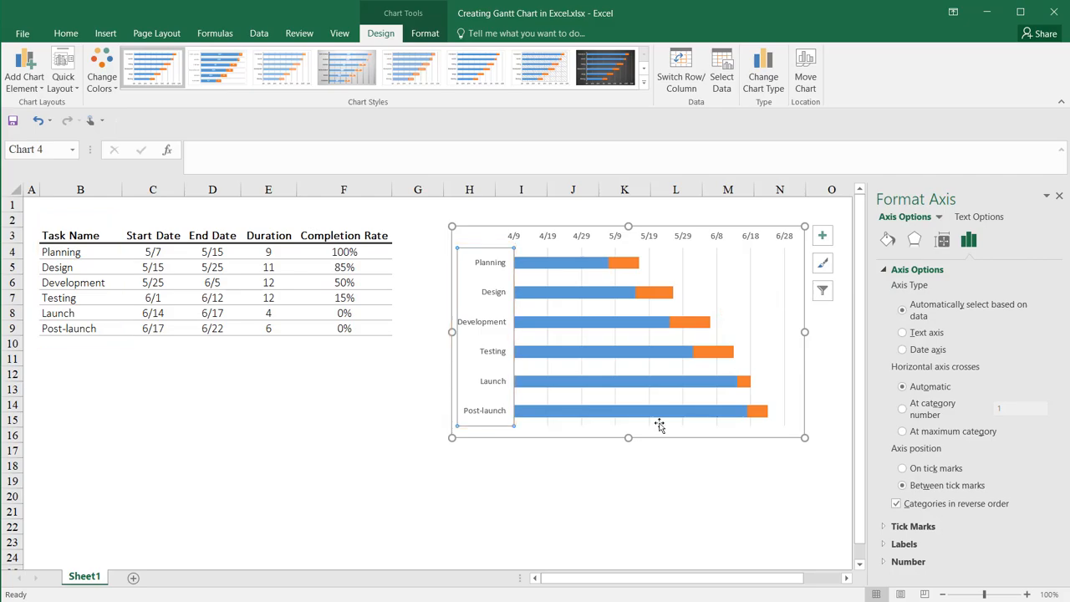
Set the Start Date series bars to No Fill, leaving the chart deselected.
{"action": "left_click", "coordinate": [632, 352]}
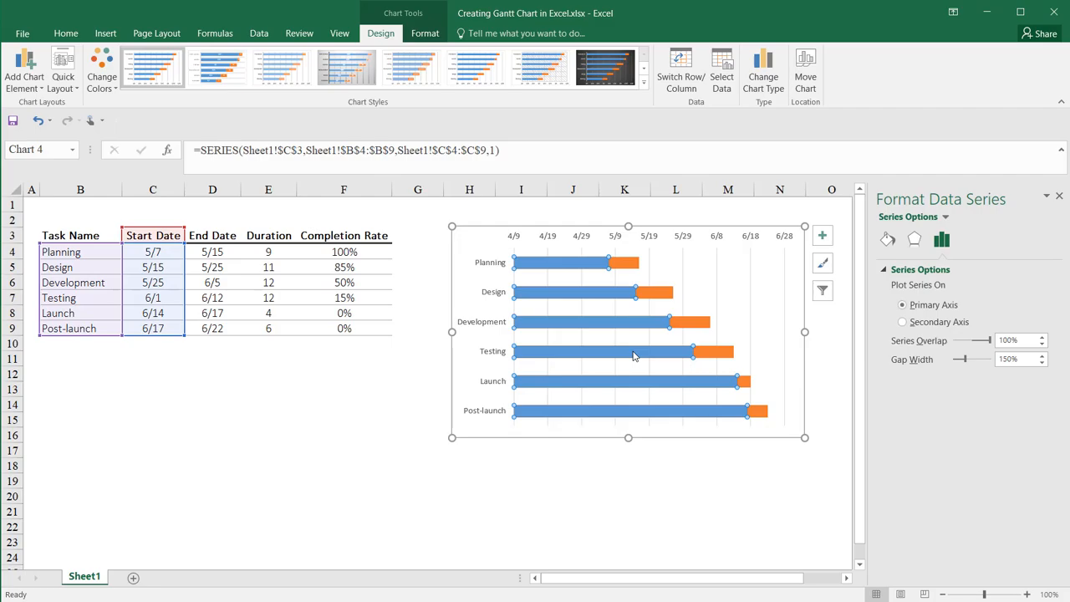
{"action": "right_click", "coordinate": [633, 355]}
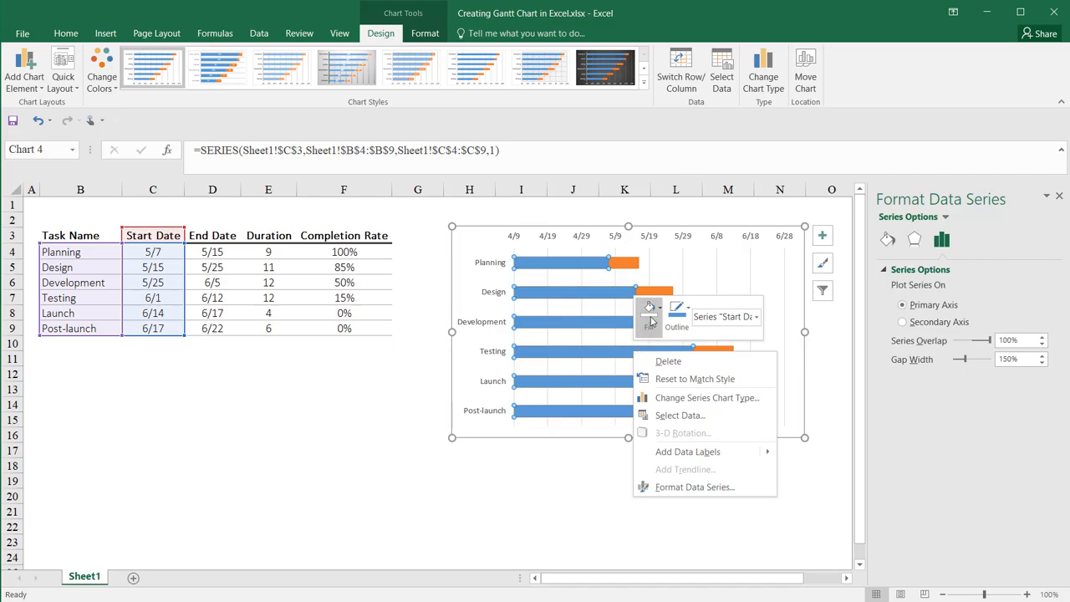
{"action": "left_click", "coordinate": [660, 309]}
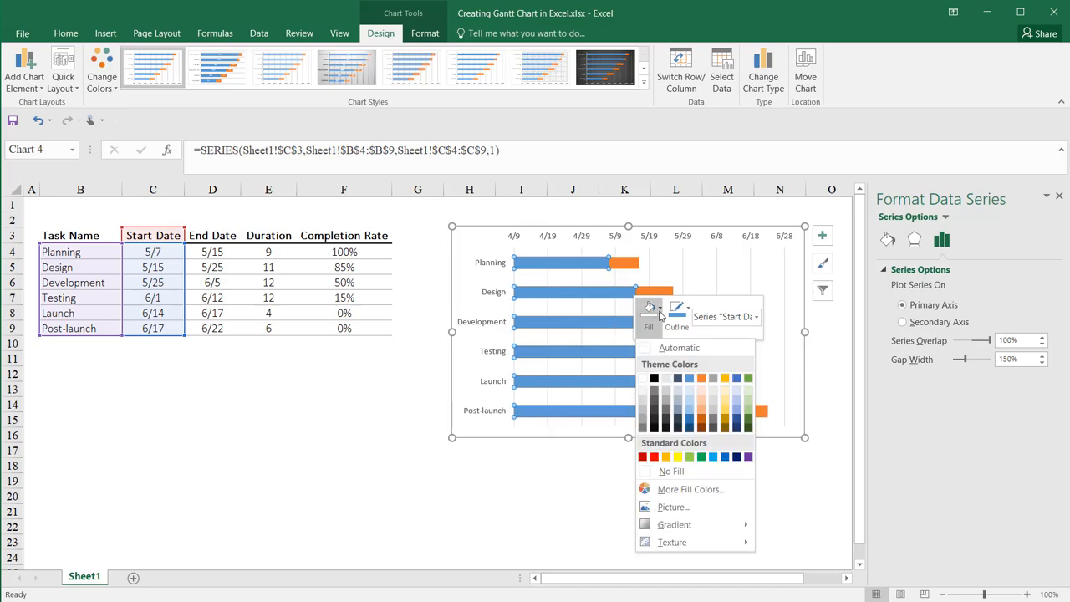
{"action": "left_click", "coordinate": [691, 473]}
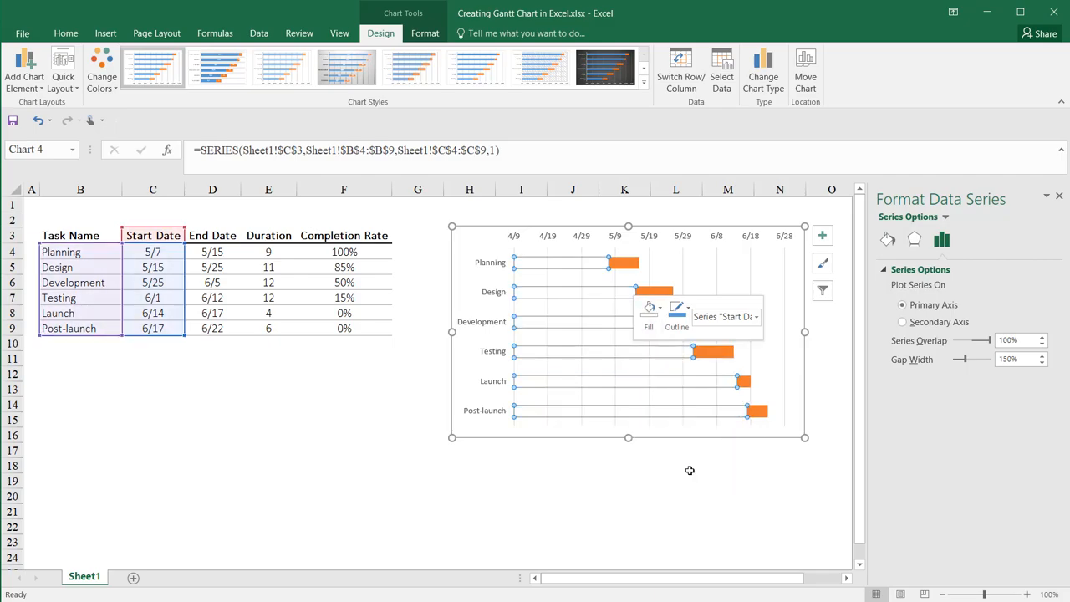
{"action": "left_click", "coordinate": [693, 475]}
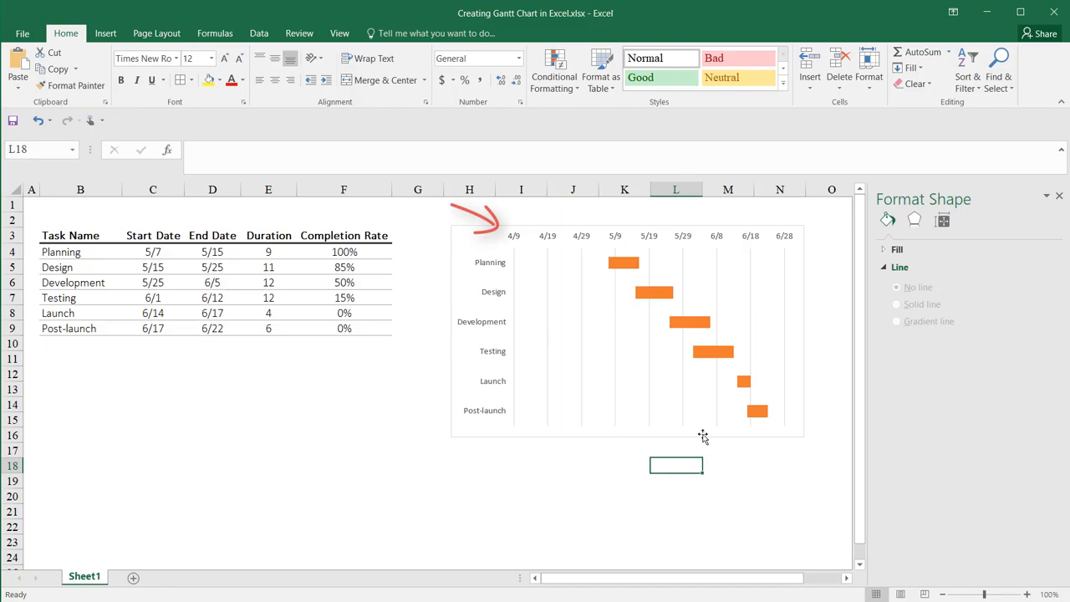
Open the date axis options of the chart to examine its bounds and units.
{"action": "left_click", "coordinate": [629, 238]}
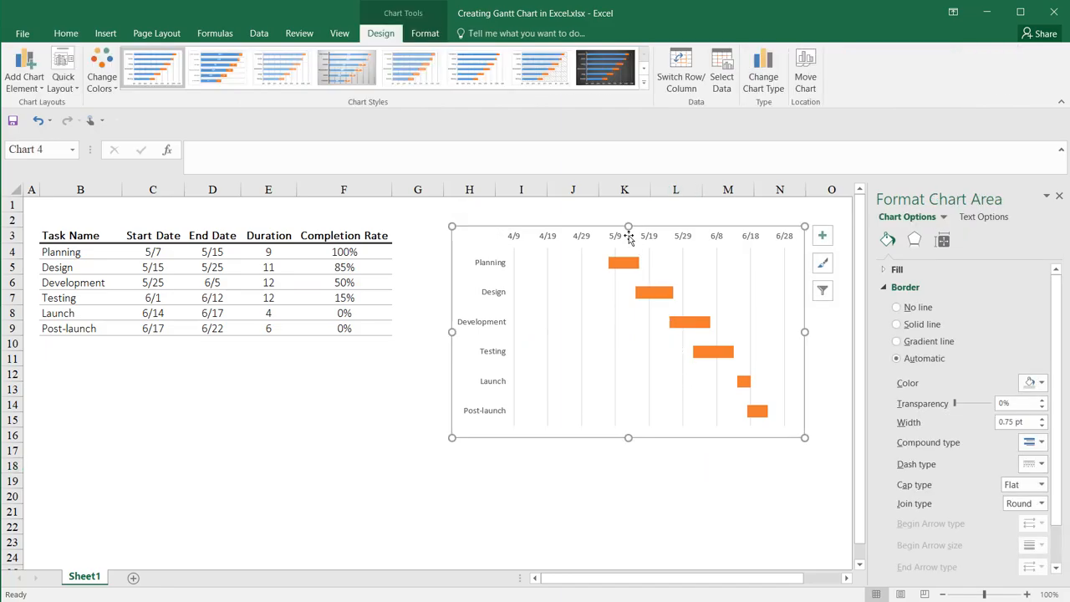
{"action": "left_click", "coordinate": [618, 241]}
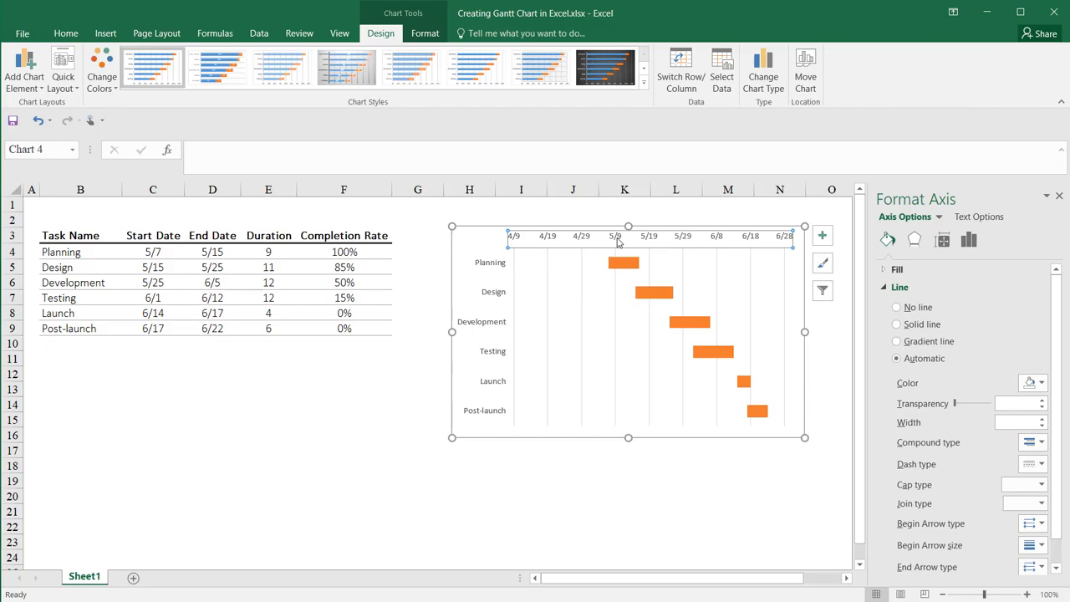
{"action": "left_click", "coordinate": [971, 241]}
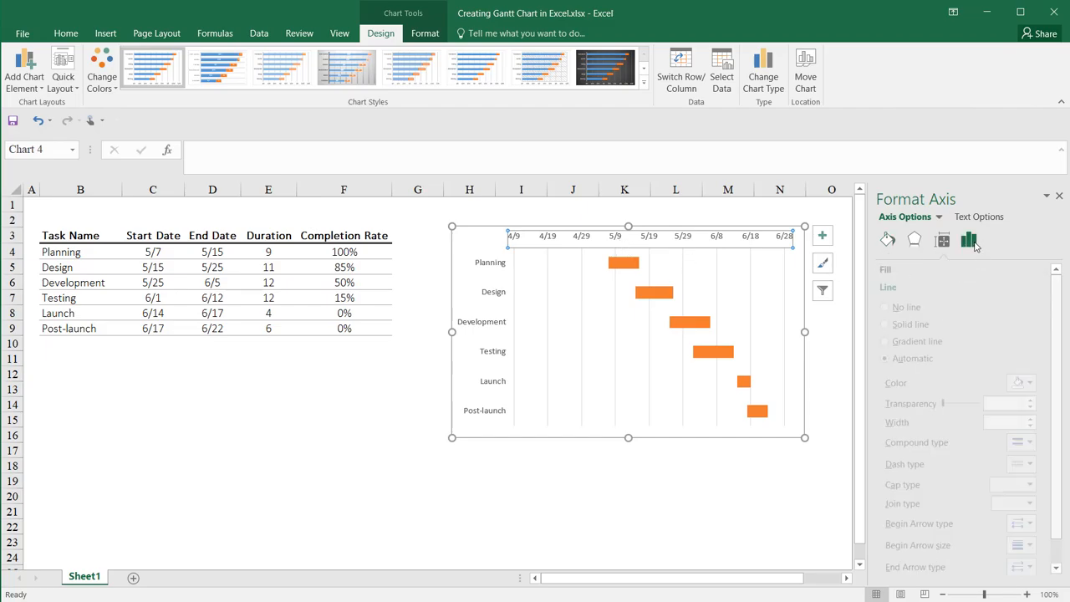
{"action": "left_click", "coordinate": [885, 270]}
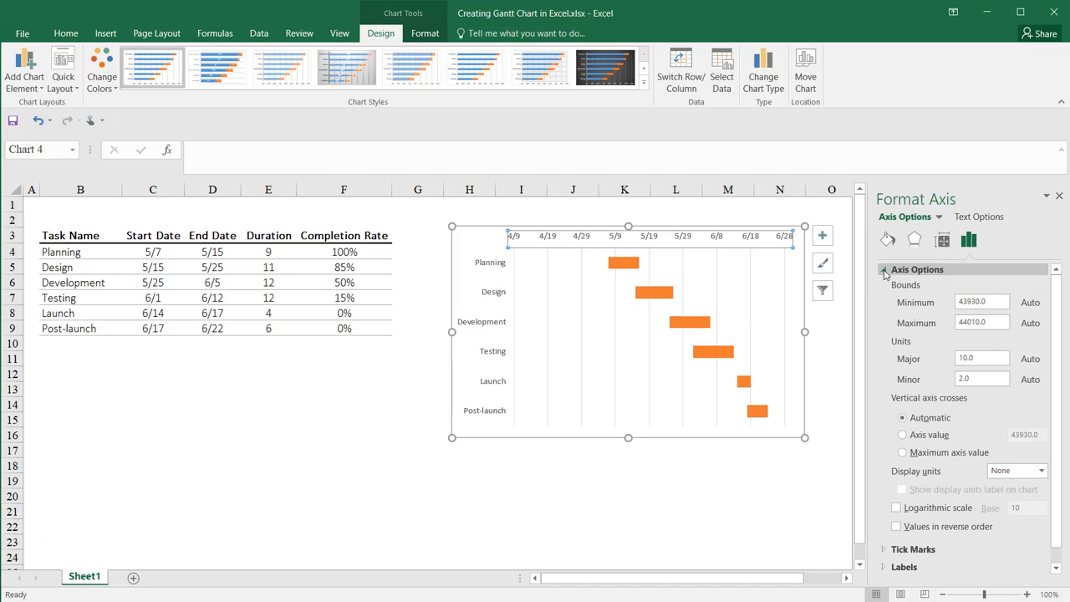
Enter the date 5/1 in C10 and paste it as a value only into C11 to get its serial number.
{"action": "left_click", "coordinate": [165, 343]}
{"action": "type", "text": "5/1"}
{"action": "key", "text": "Return"}
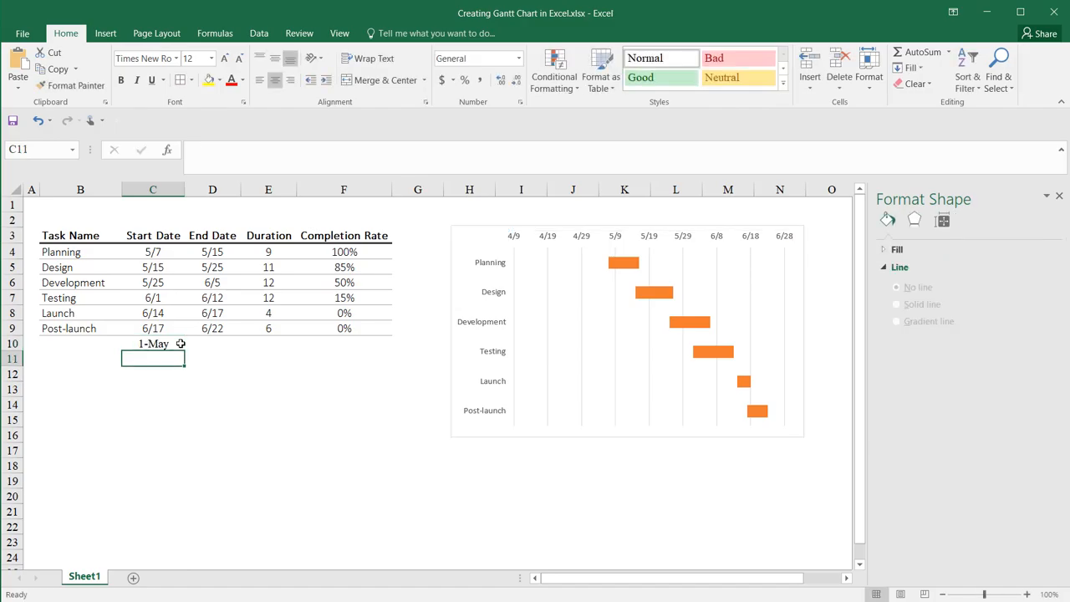
{"action": "left_click", "coordinate": [183, 344]}
{"action": "key", "text": "ctrl+c"}
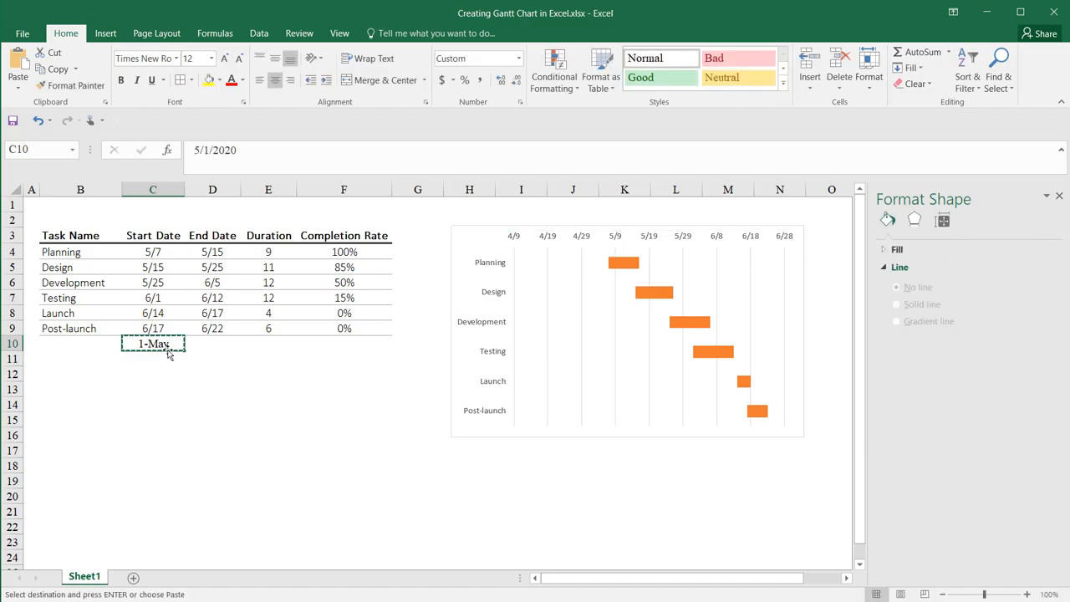
{"action": "right_click", "coordinate": [160, 358]}
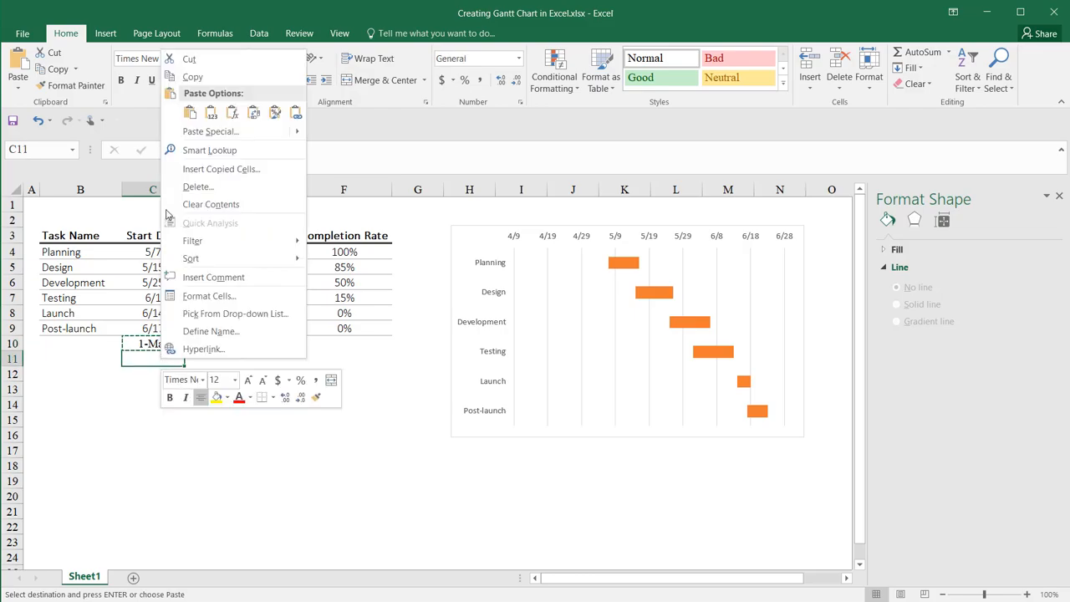
{"action": "left_click", "coordinate": [210, 113]}
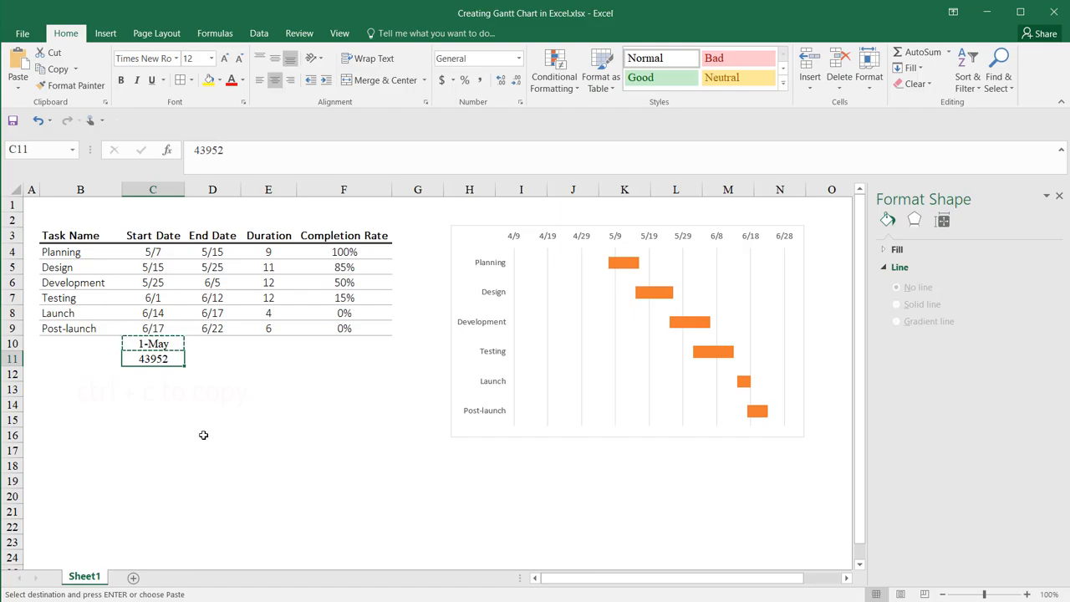
Copy the serial number from C11 and set the date axis's minimum bound to 43952.
{"action": "key", "text": "ctrl+c"}
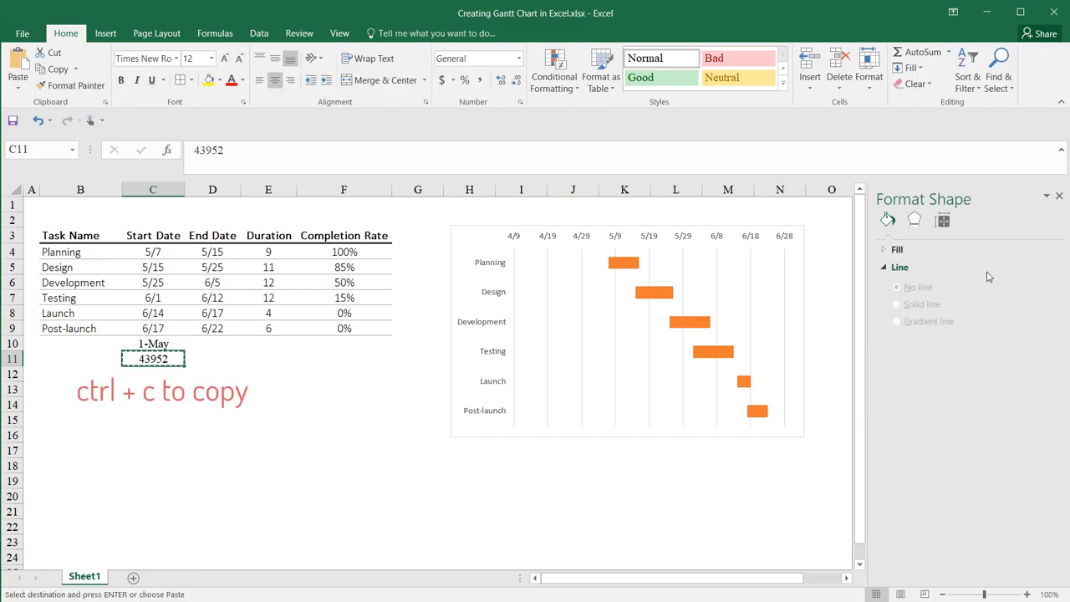
{"action": "left_click", "coordinate": [712, 240]}
{"action": "left_click", "coordinate": [712, 240]}
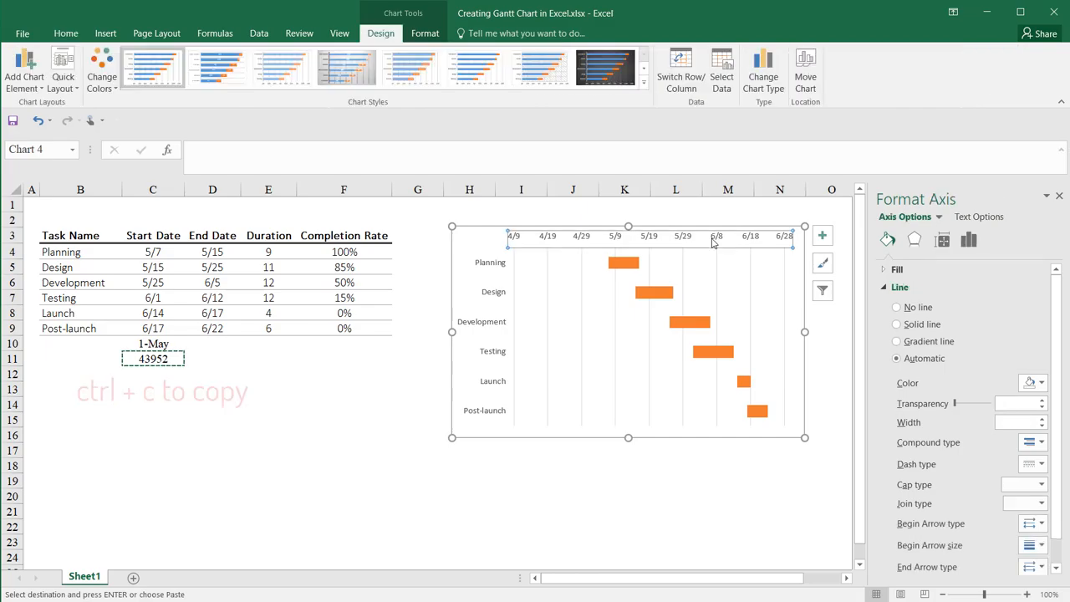
{"action": "left_click", "coordinate": [967, 241]}
{"action": "left_click", "coordinate": [888, 272]}
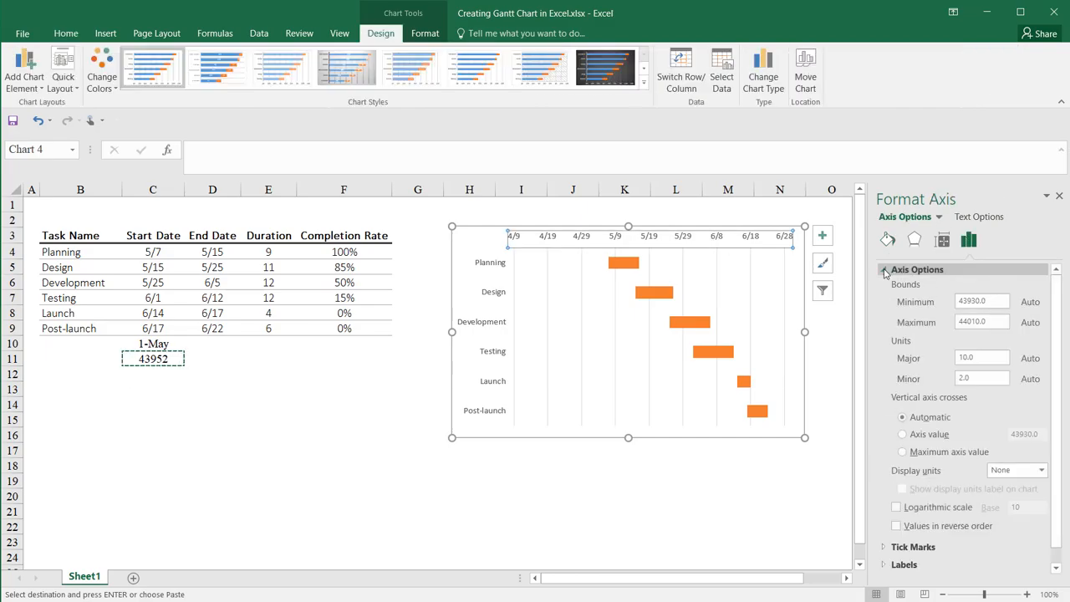
{"action": "double_click", "coordinate": [968, 302]}
{"action": "key", "text": "ctrl+v"}
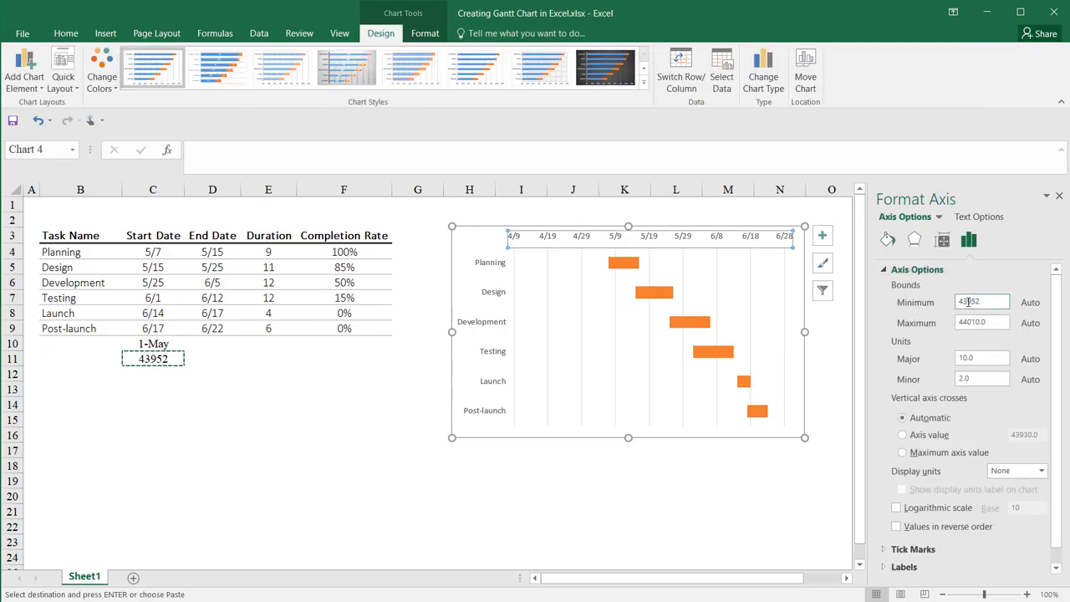
{"action": "key", "text": "Return"}
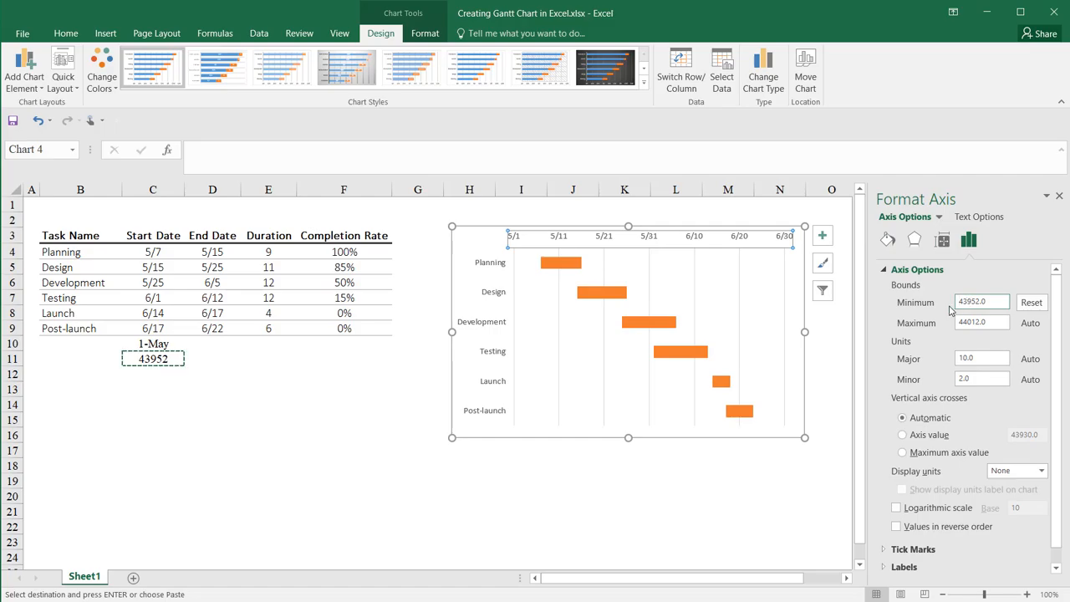
{"action": "left_click", "coordinate": [767, 479]}
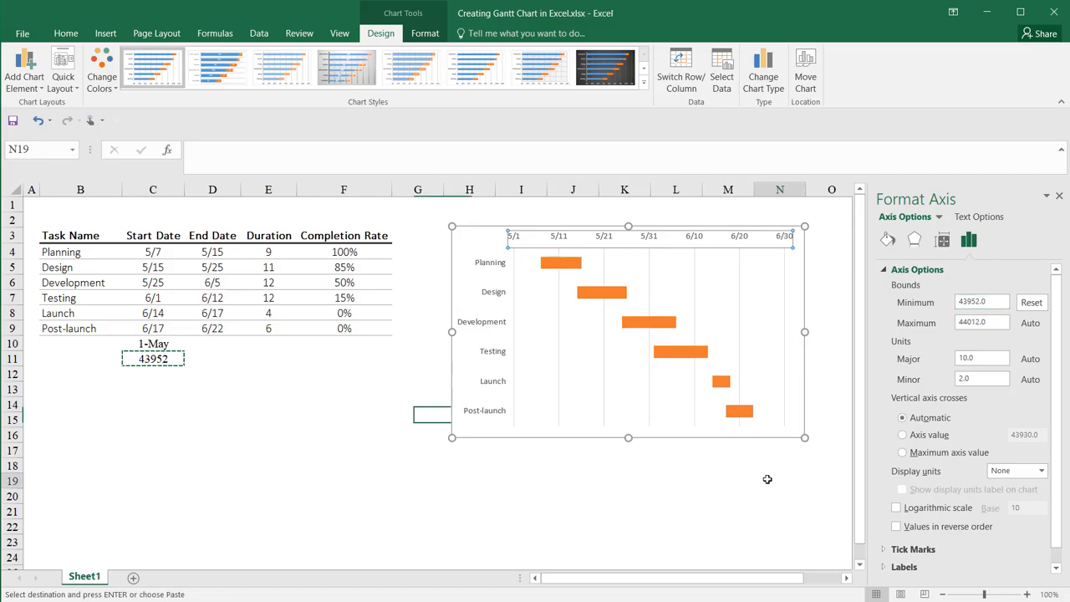
{"action": "left_click", "coordinate": [565, 493]}
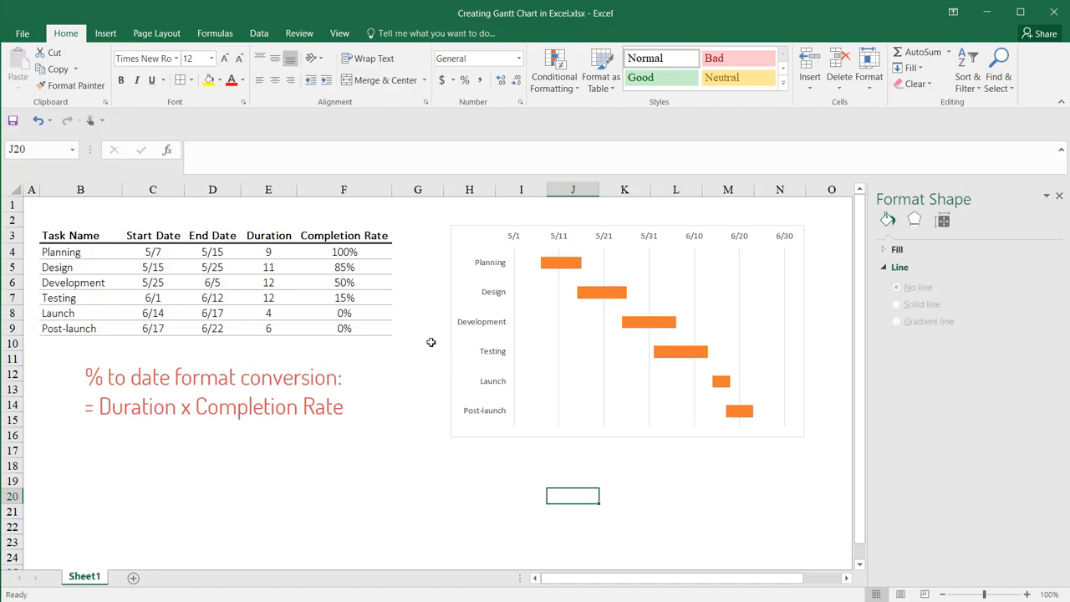
Multiply Duration by Completion Rate with =E4*F4 in G4 and fill the formula down to G9.
{"action": "left_click", "coordinate": [409, 252]}
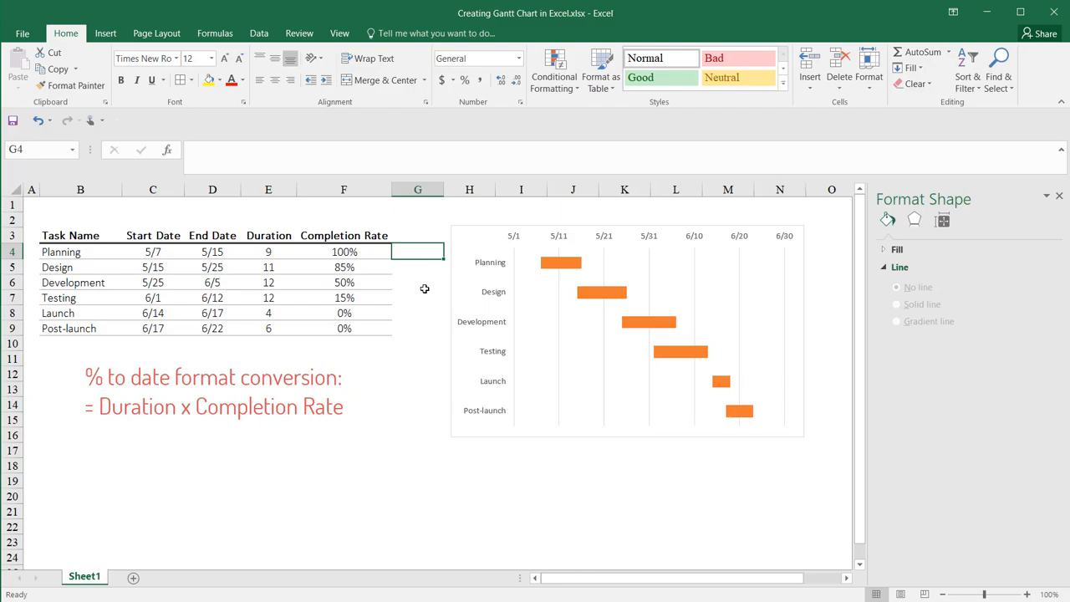
{"action": "type", "text": "="}
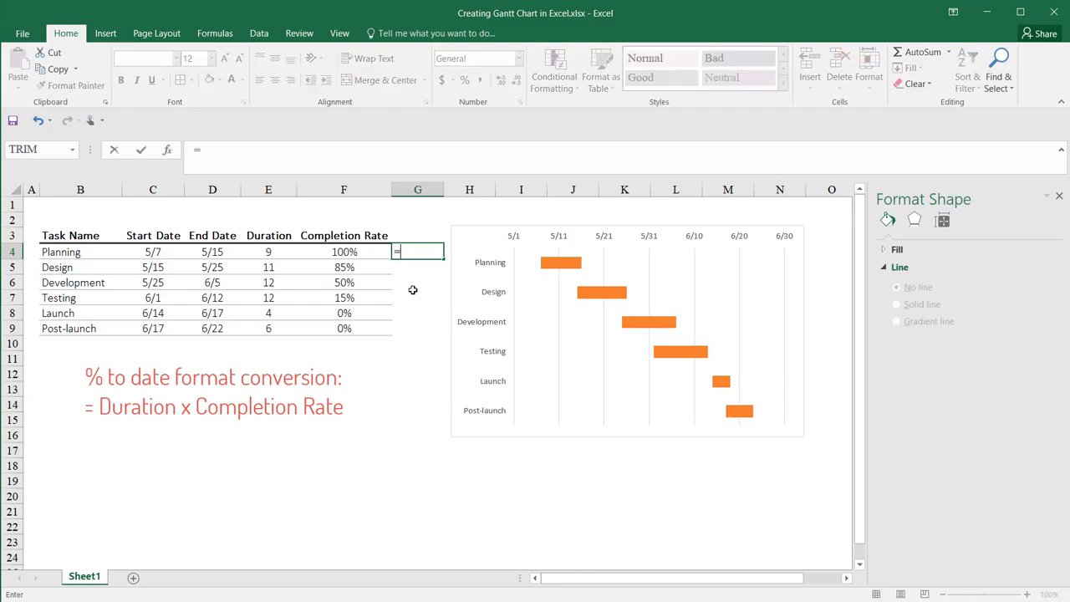
{"action": "left_click", "coordinate": [295, 252]}
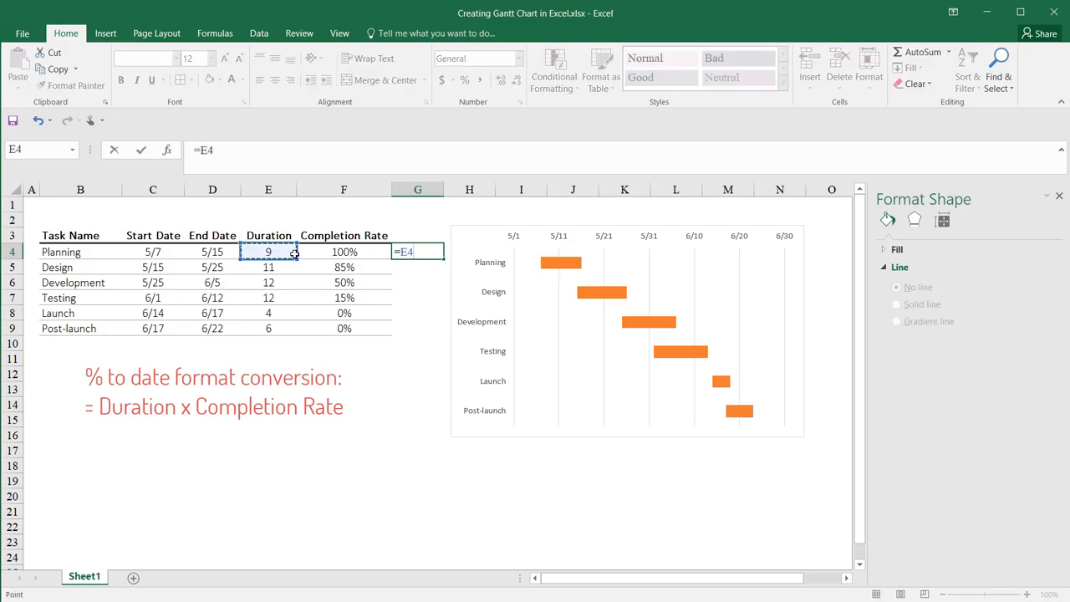
{"action": "type", "text": "*"}
{"action": "left_click", "coordinate": [336, 253]}
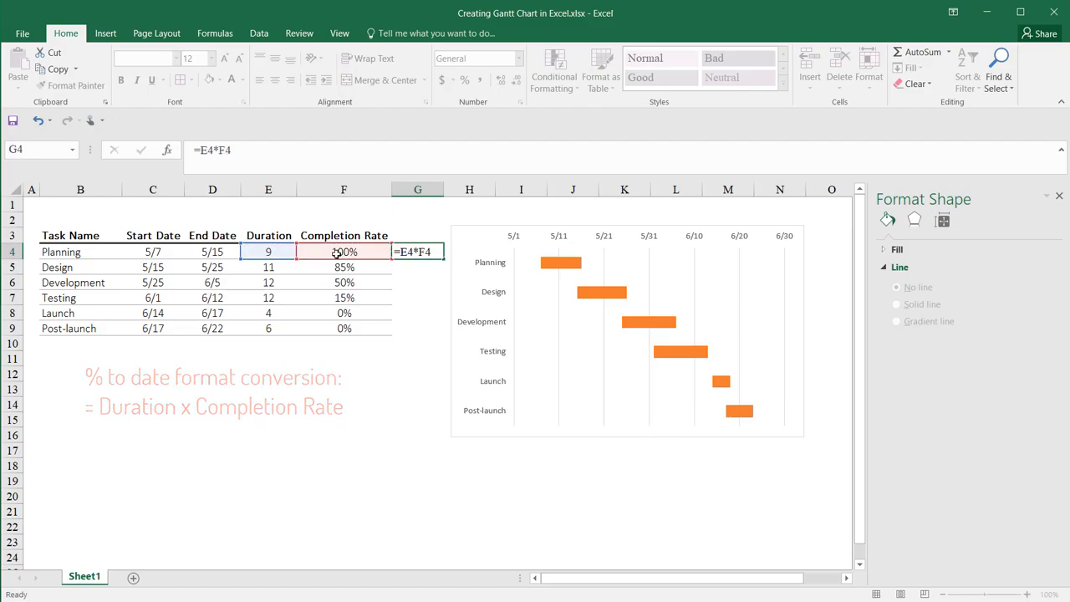
{"action": "key", "text": "ctrl+Return"}
{"action": "left_click_drag", "start_coordinate": [444, 259], "coordinate": [428, 329]}
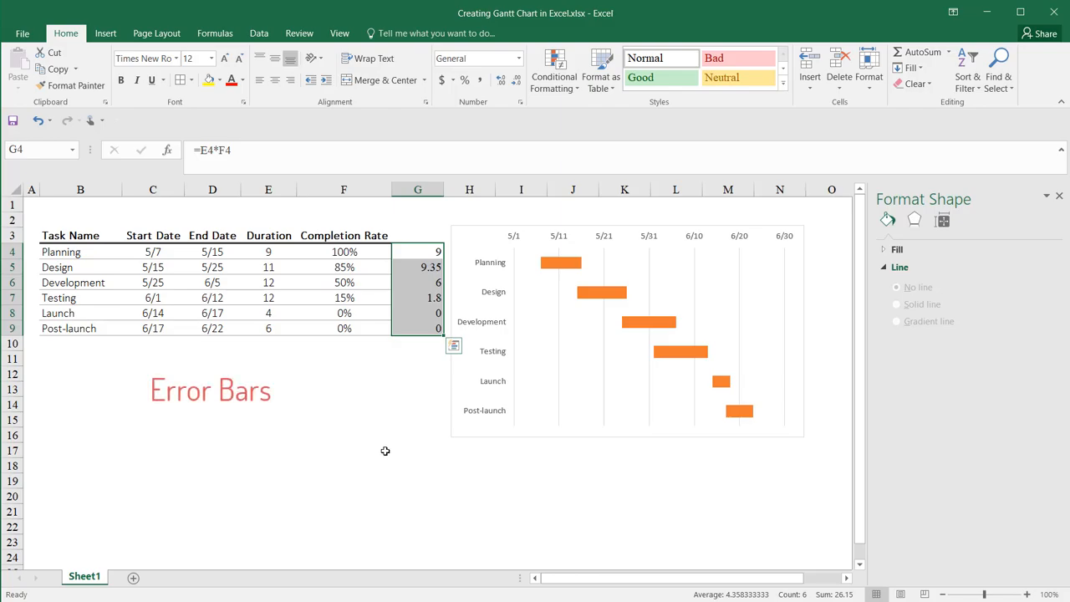
Add error bars to the Start Date series, using the Plus direction and the No Cap end style.
{"action": "left_click", "coordinate": [550, 294]}
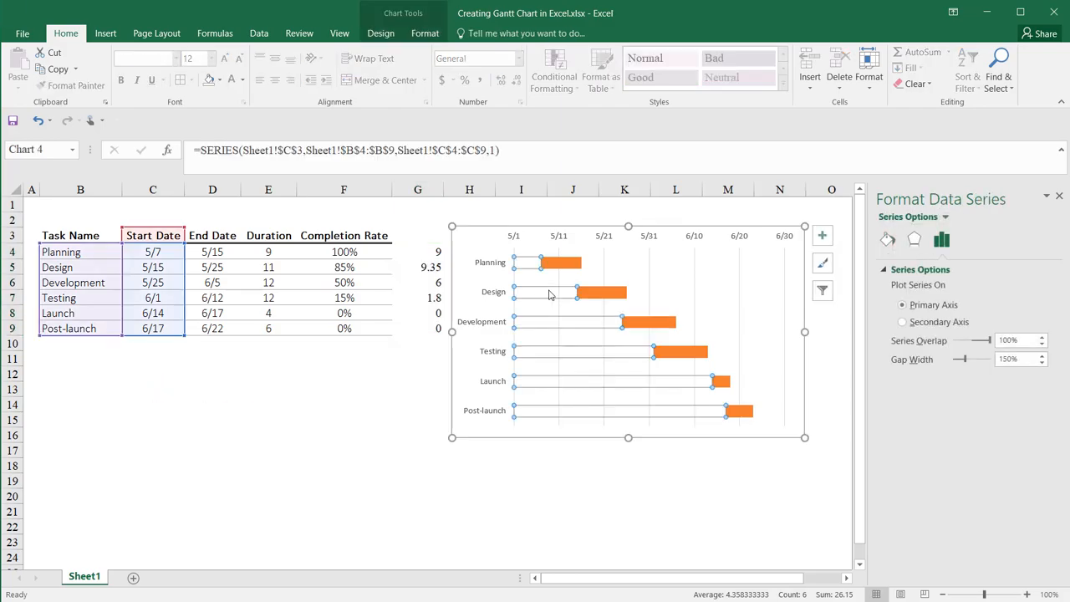
{"action": "left_click", "coordinate": [822, 237]}
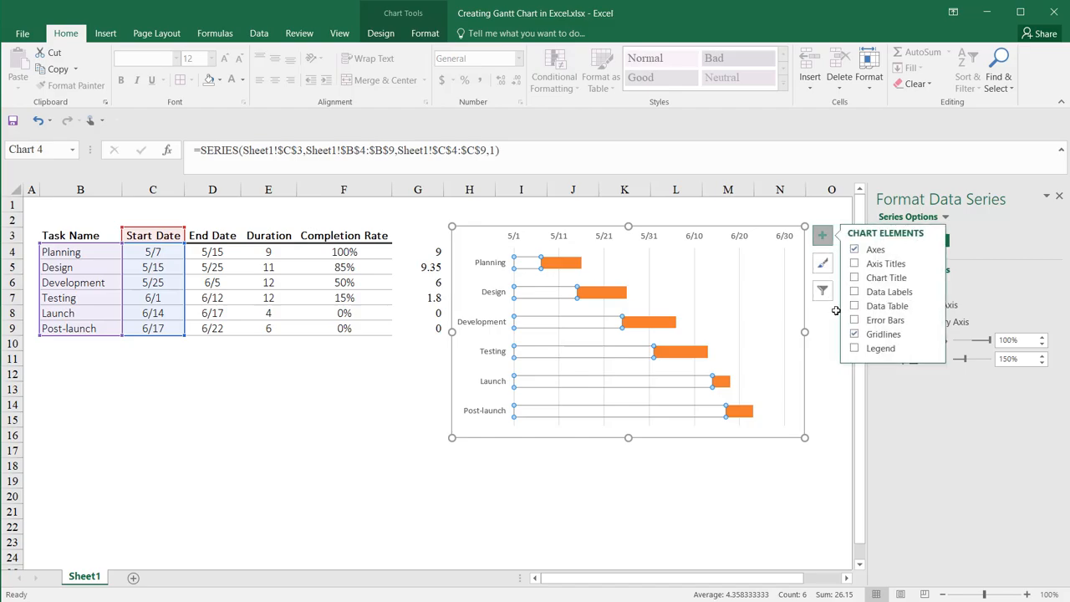
{"action": "left_click", "coordinate": [854, 322]}
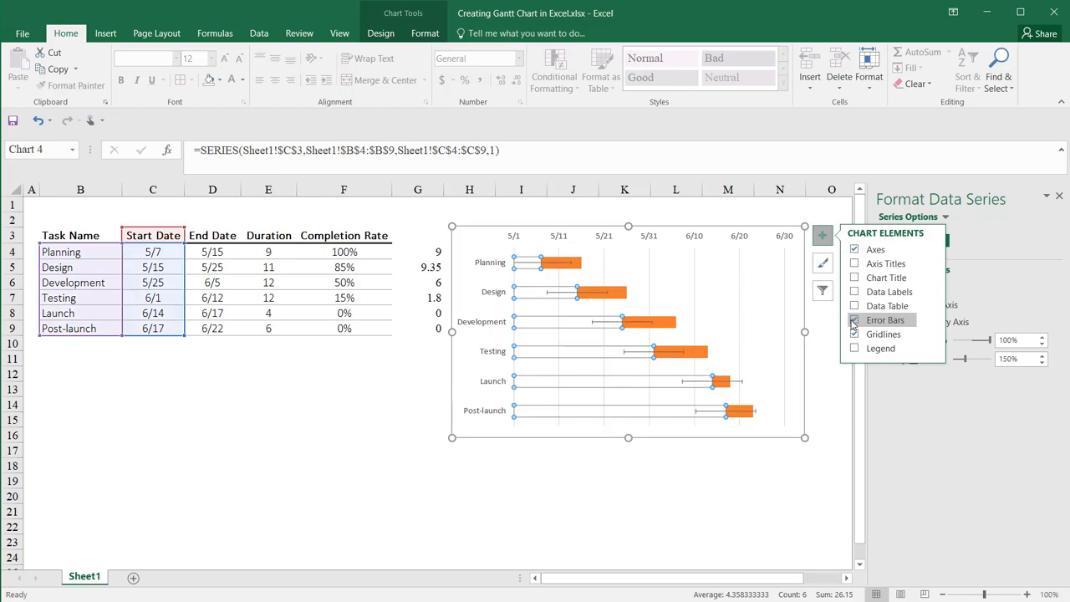
{"action": "left_click", "coordinate": [932, 325]}
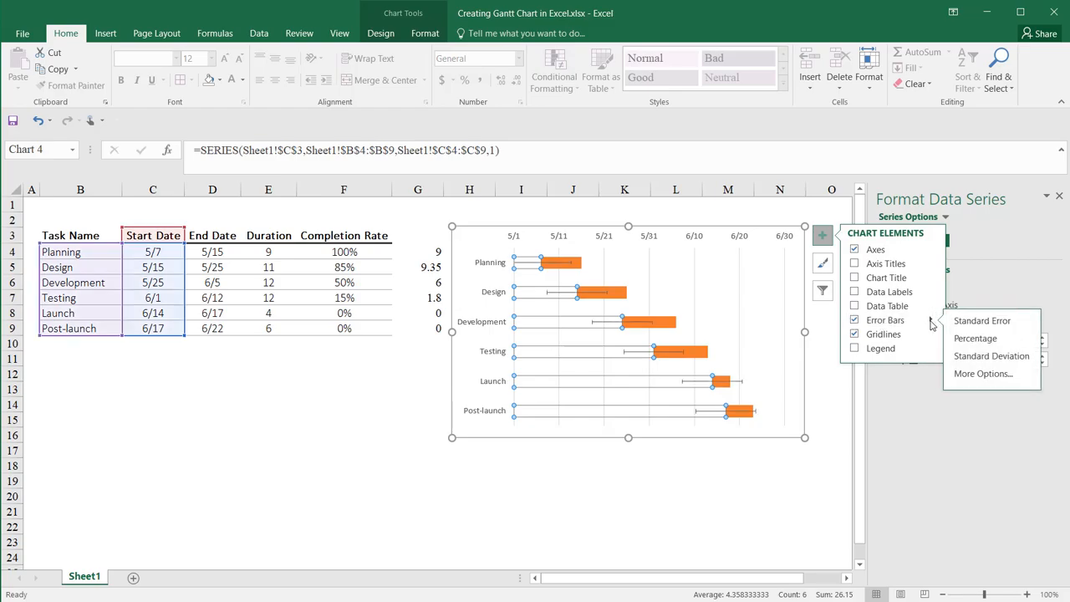
{"action": "left_click", "coordinate": [966, 373]}
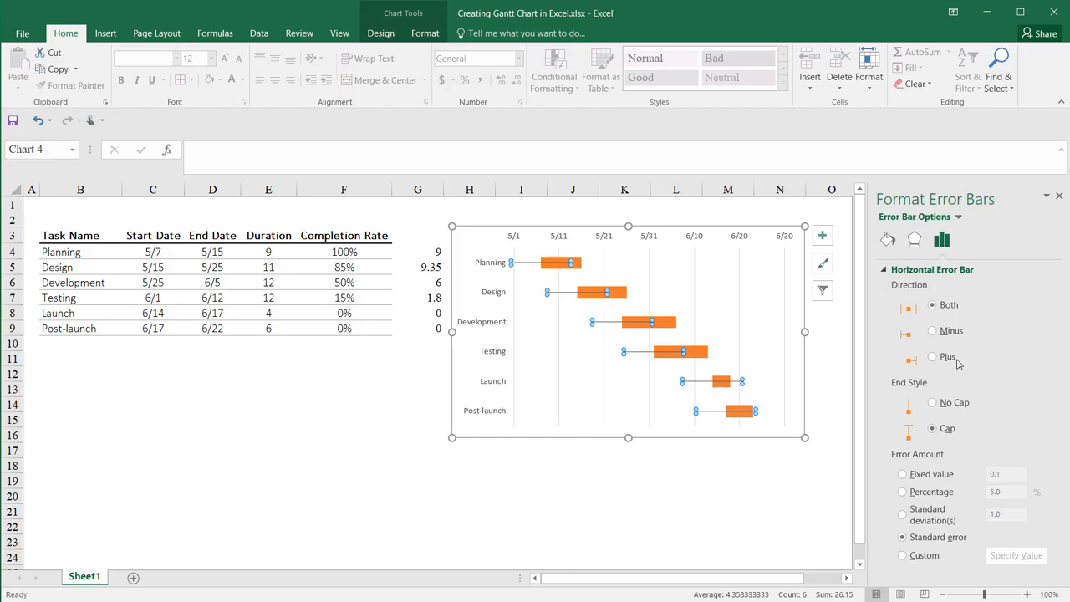
{"action": "left_click", "coordinate": [947, 357]}
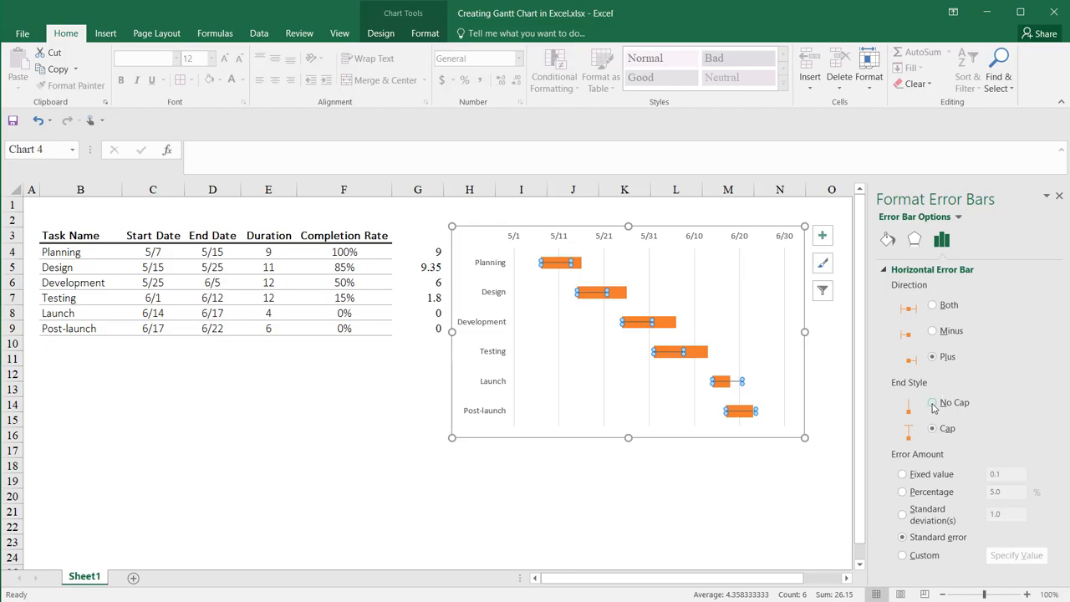
{"action": "left_click", "coordinate": [933, 403]}
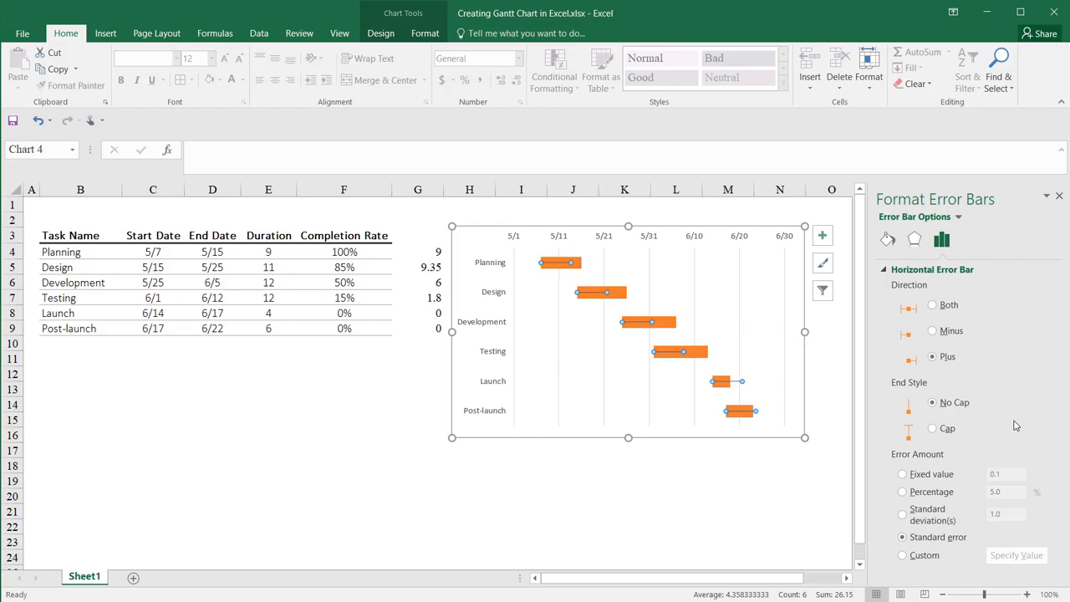
Set the error amount to custom, using the helper values in G4:G9 as the positive error value.
{"action": "left_click", "coordinate": [938, 556]}
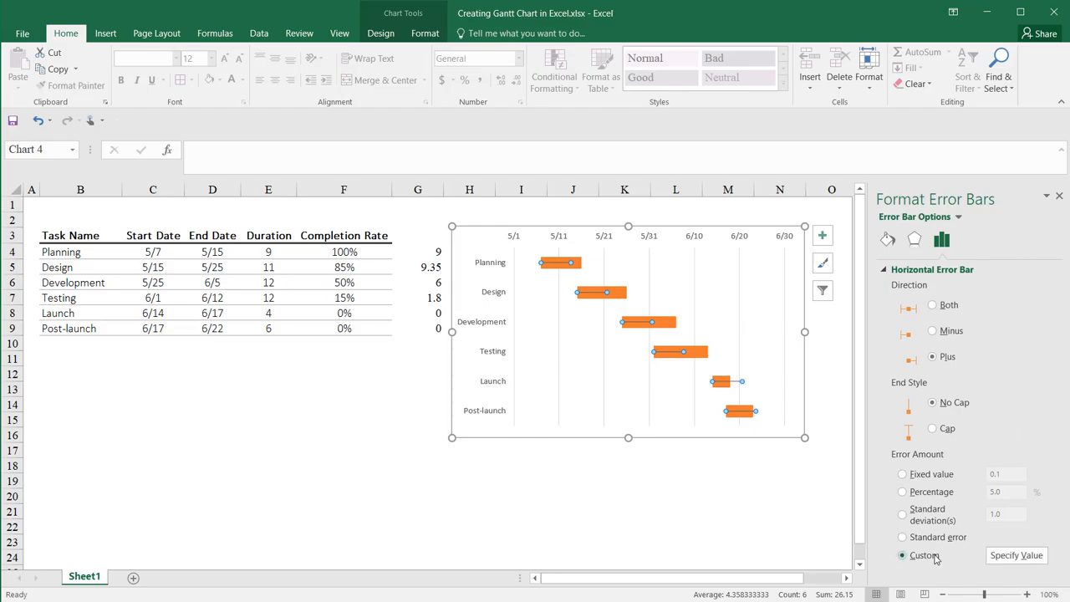
{"action": "left_click", "coordinate": [1028, 564]}
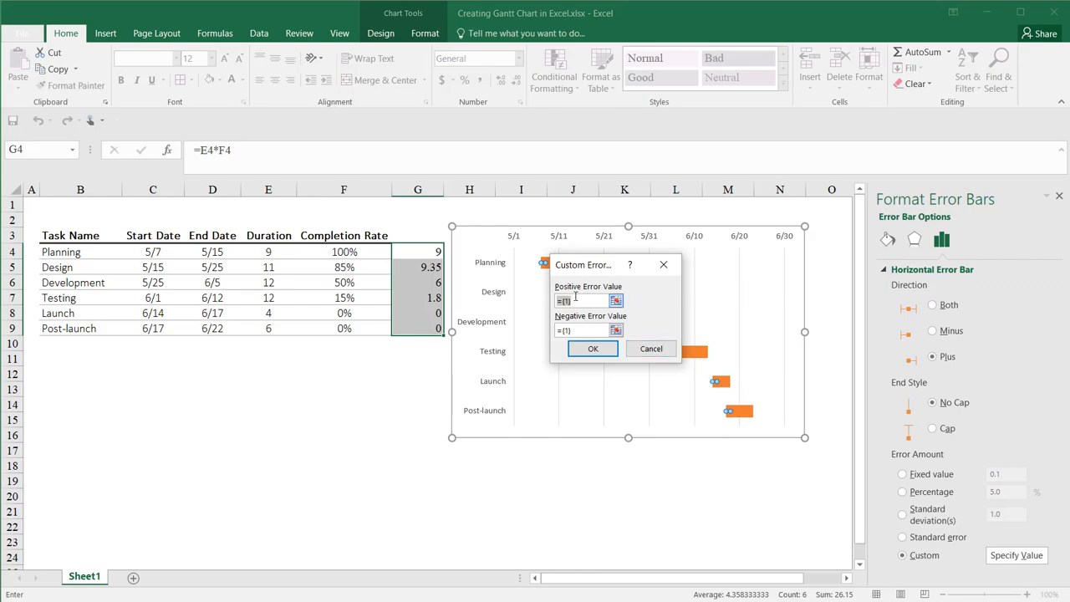
{"action": "key", "text": "BackSpace"}
{"action": "left_click", "coordinate": [417, 248]}
{"action": "left_click_drag", "start_coordinate": [418, 249], "coordinate": [412, 332]}
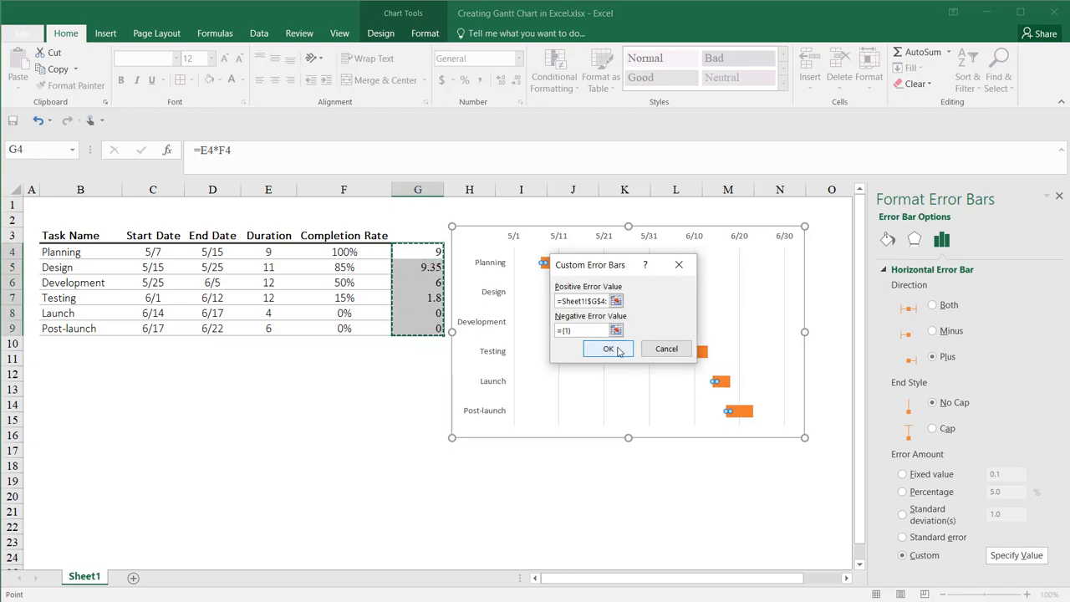
{"action": "left_click", "coordinate": [608, 350]}
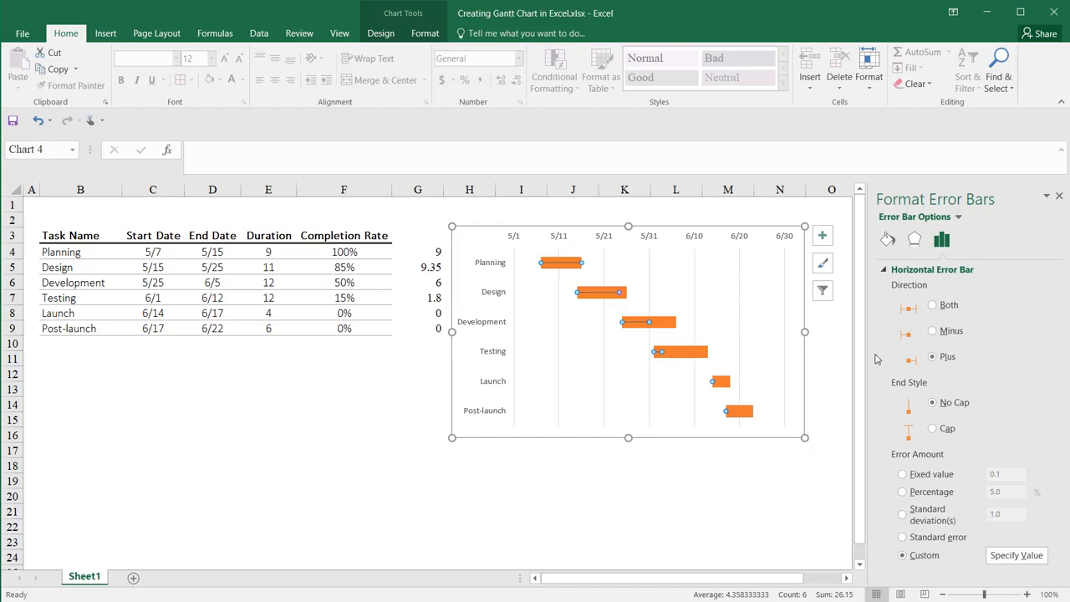
Format the error bars as a solid light green line with a width of 12.5 pt.
{"action": "left_click", "coordinate": [894, 238]}
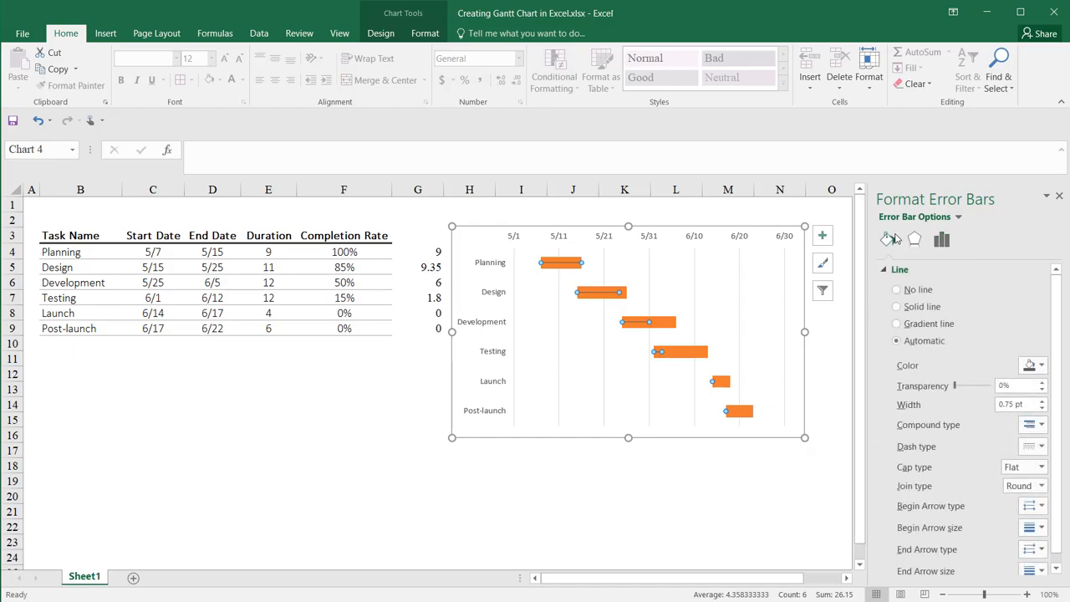
{"action": "left_click", "coordinate": [919, 309]}
{"action": "left_click", "coordinate": [1042, 365]}
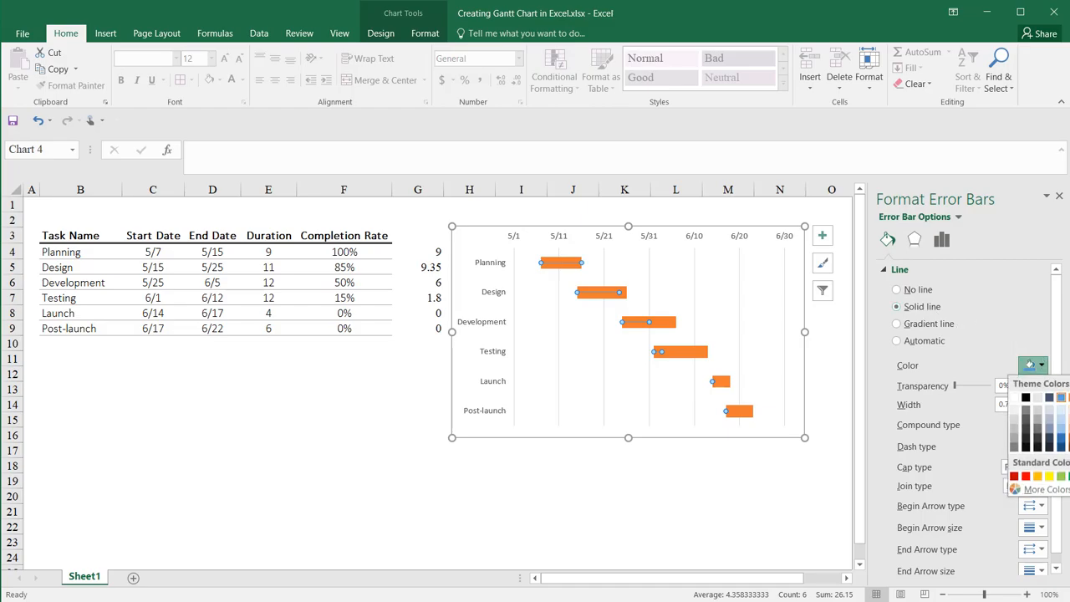
{"action": "left_click", "coordinate": [1069, 418]}
{"action": "left_click_drag", "start_coordinate": [1023, 406], "coordinate": [998, 408]}
{"action": "type", "text": "12.5"}
{"action": "key", "text": "Return"}
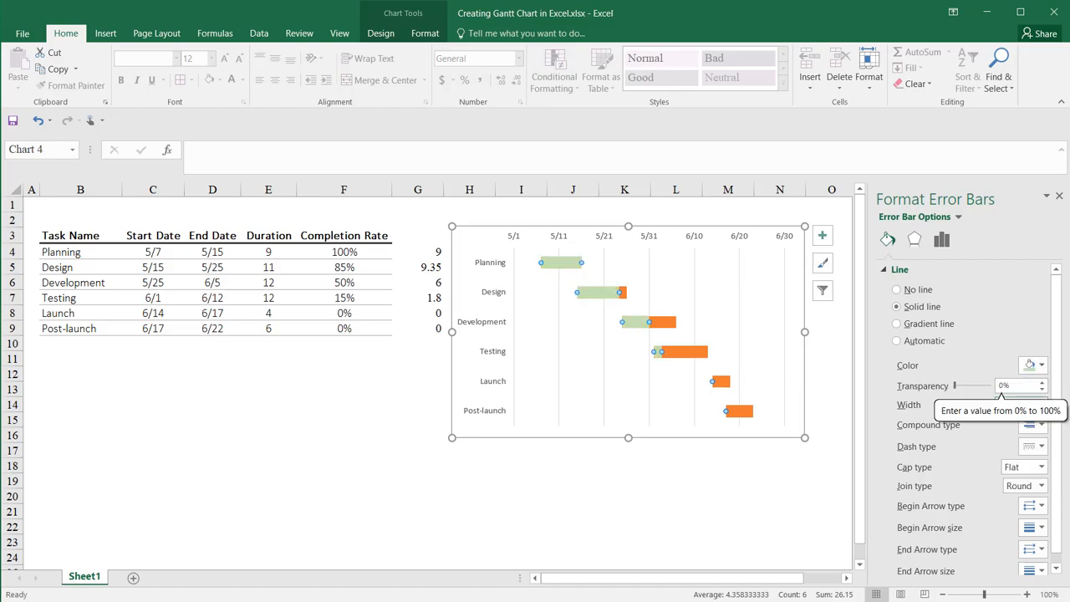
Move the chart over column G to cover the helper values next to the task table.
{"action": "left_click", "coordinate": [684, 466]}
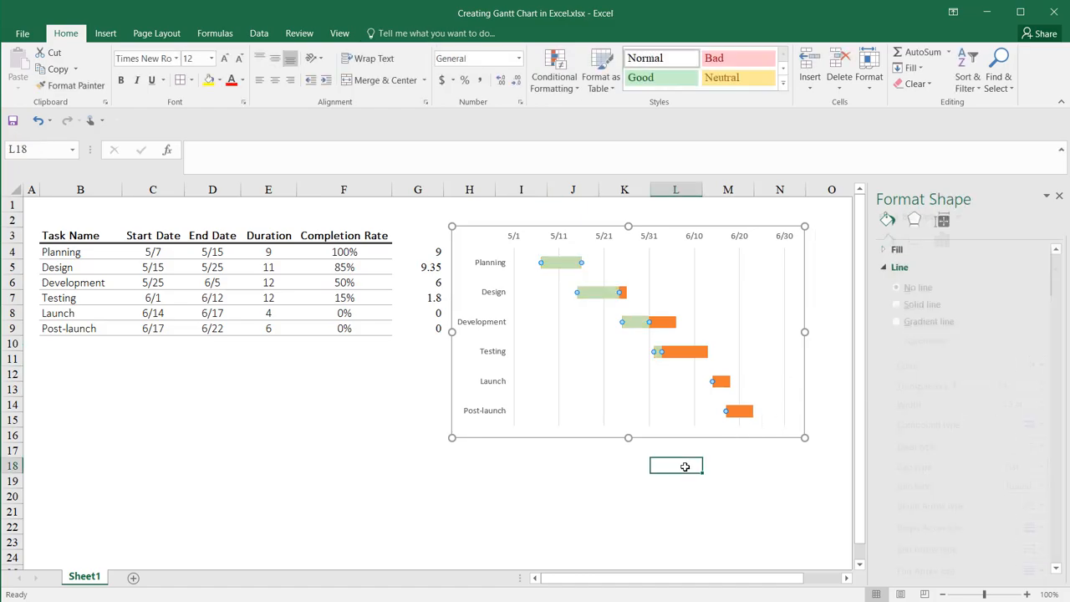
{"action": "left_click_drag", "start_coordinate": [525, 230], "coordinate": [480, 229]}
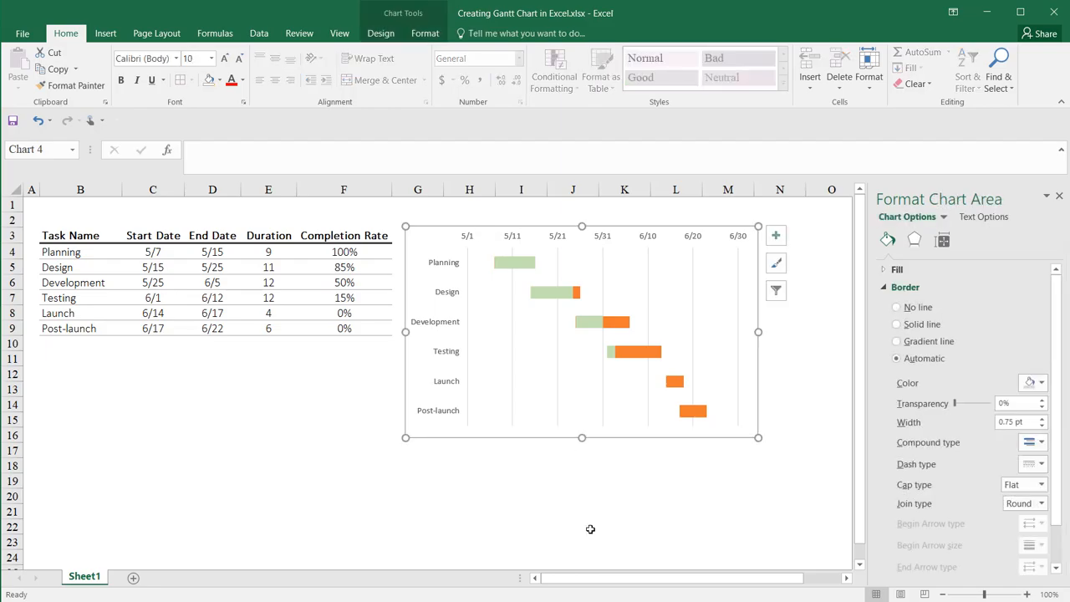
Set the Testing task's Completion Rate in F7 to 50%.
{"action": "left_click", "coordinate": [341, 298]}
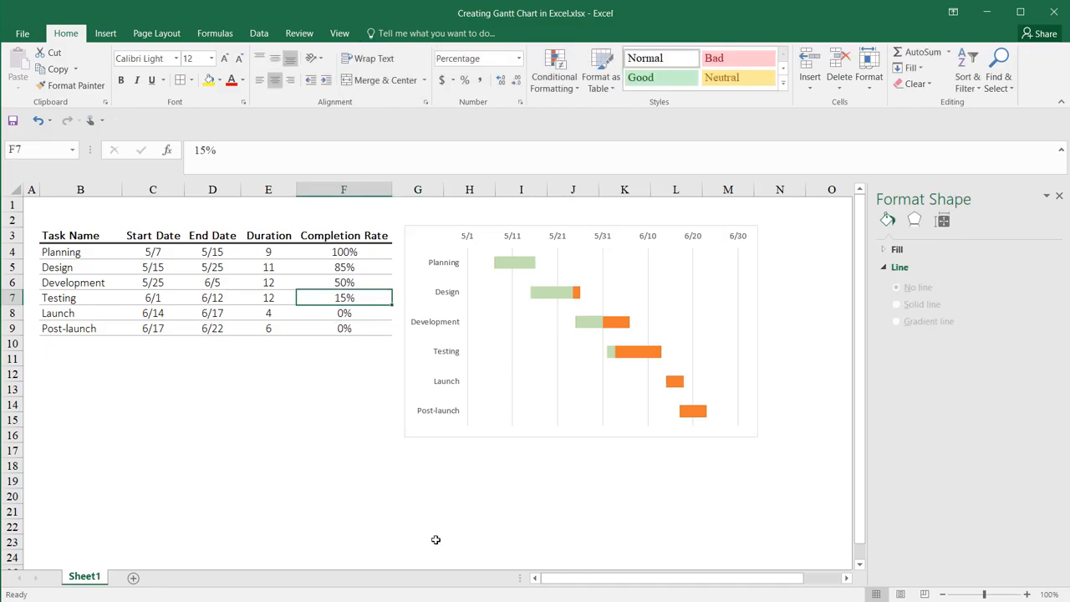
{"action": "type", "text": "50"}
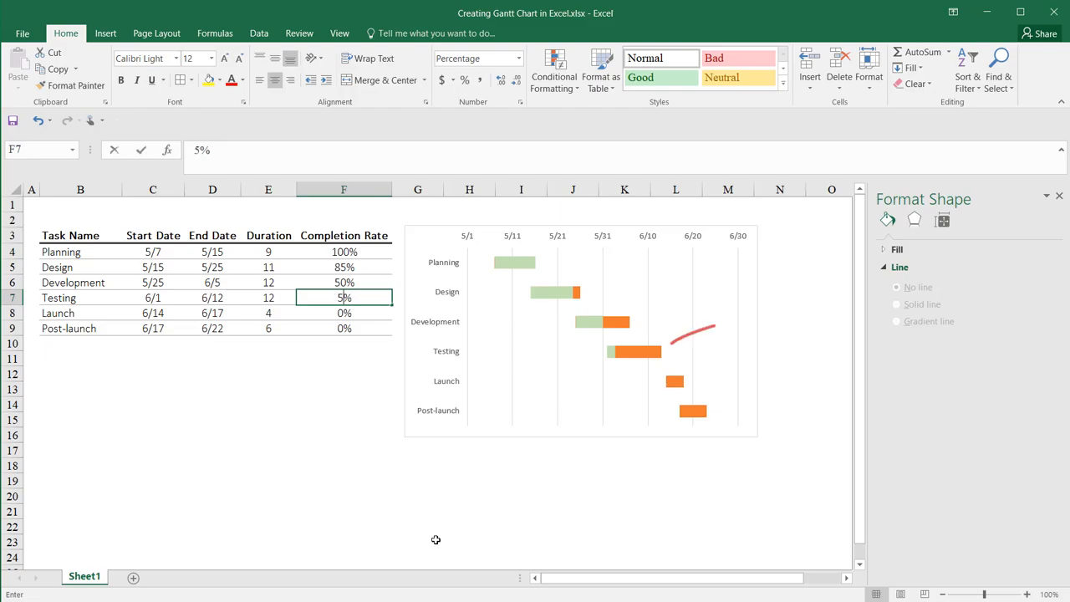
{"action": "key", "text": "Return"}
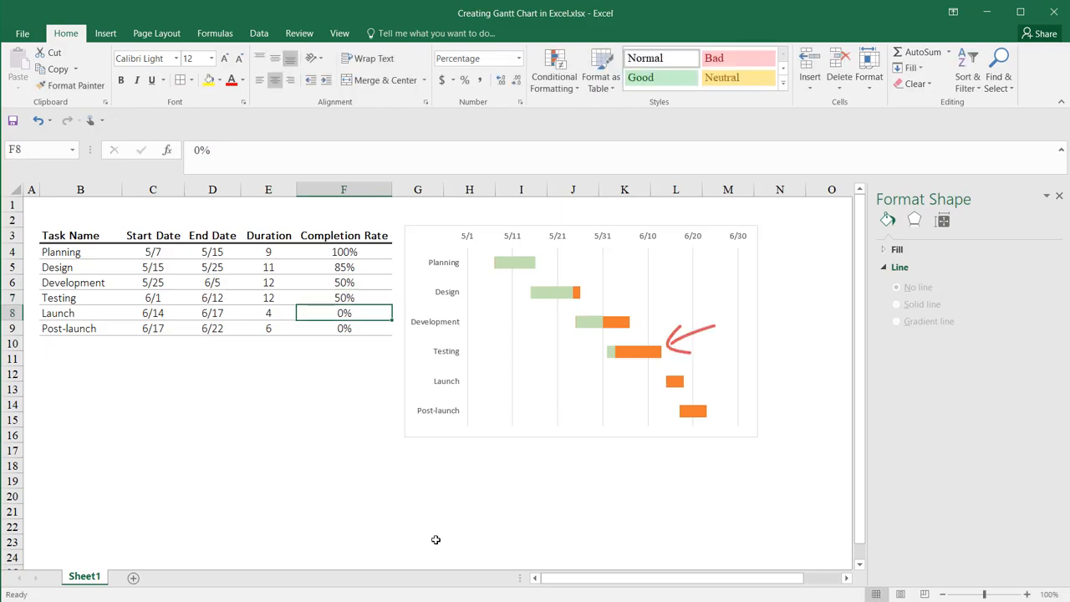